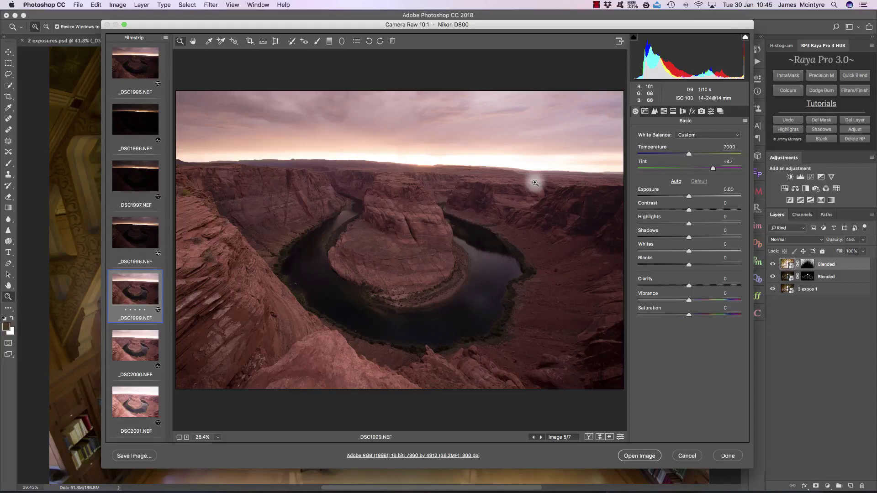
- Step through the seven canyon exposures from _DSC1995 to the brightest, _DSC2001
click(143, 66)
click(141, 115)
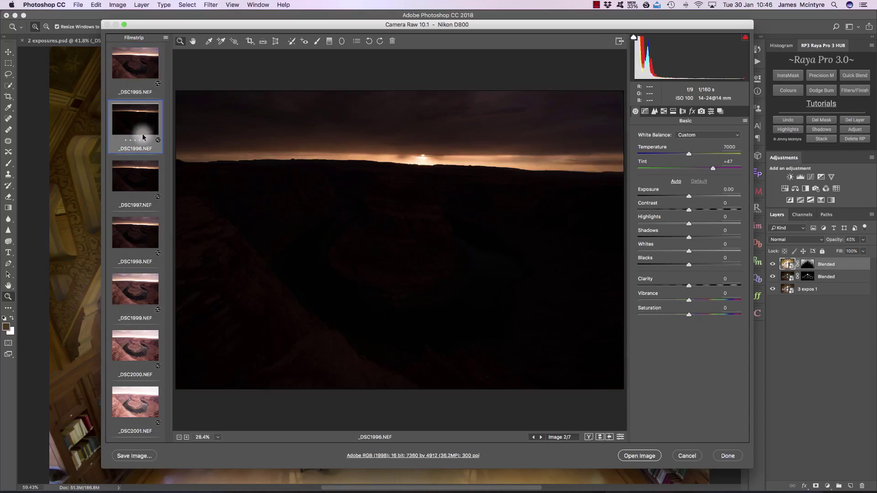
click(147, 175)
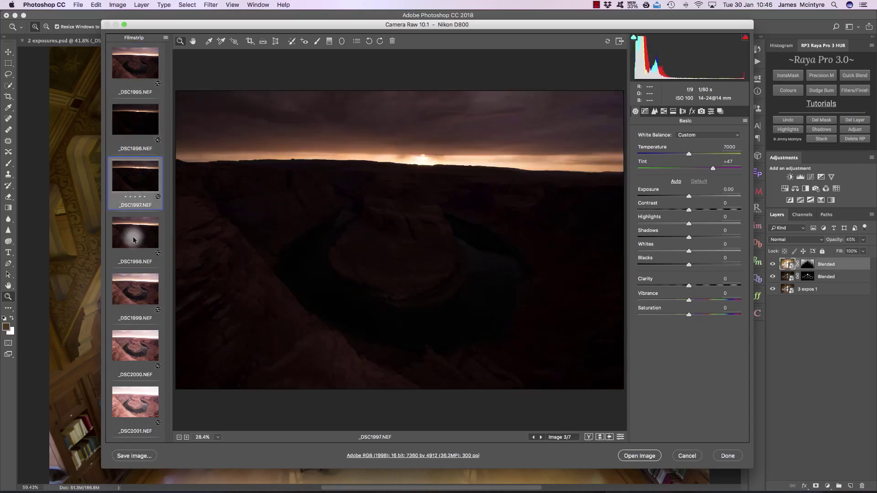
click(131, 260)
click(135, 295)
click(137, 373)
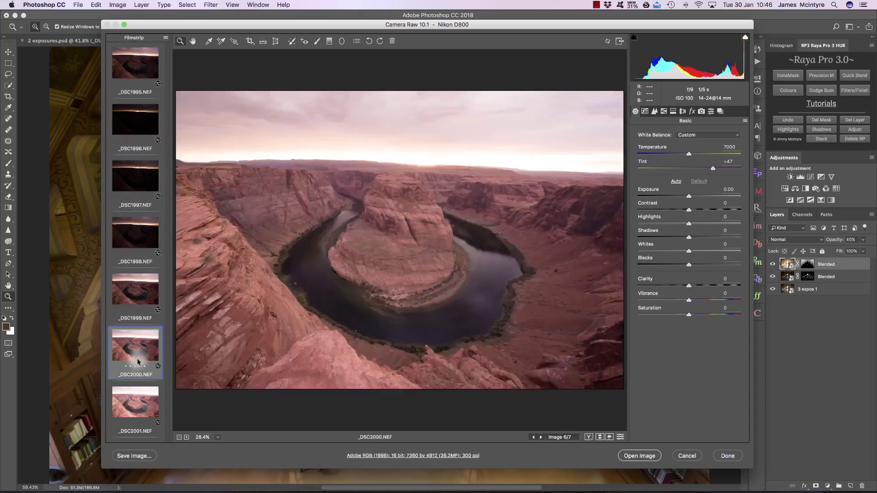
click(135, 396)
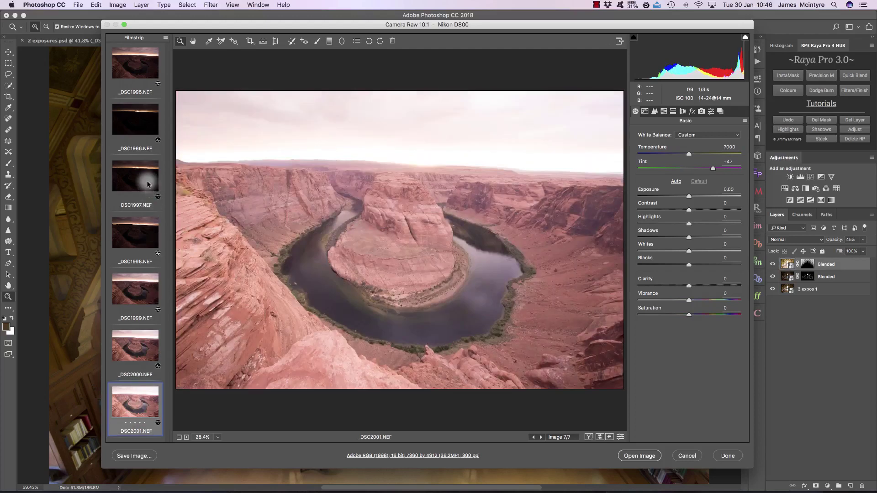
- Compare the dark _DSC1996 exposure with the bright _DSC2000 and _DSC2001, ending on _DSC2001
click(131, 124)
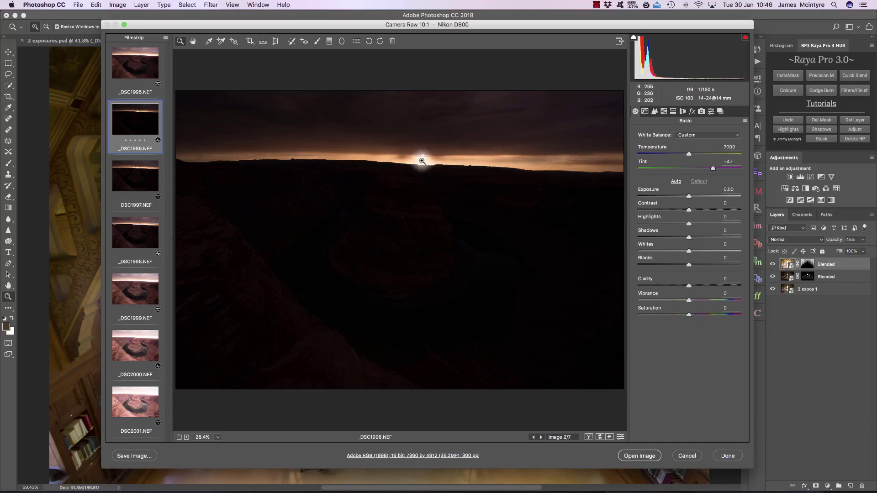
click(140, 344)
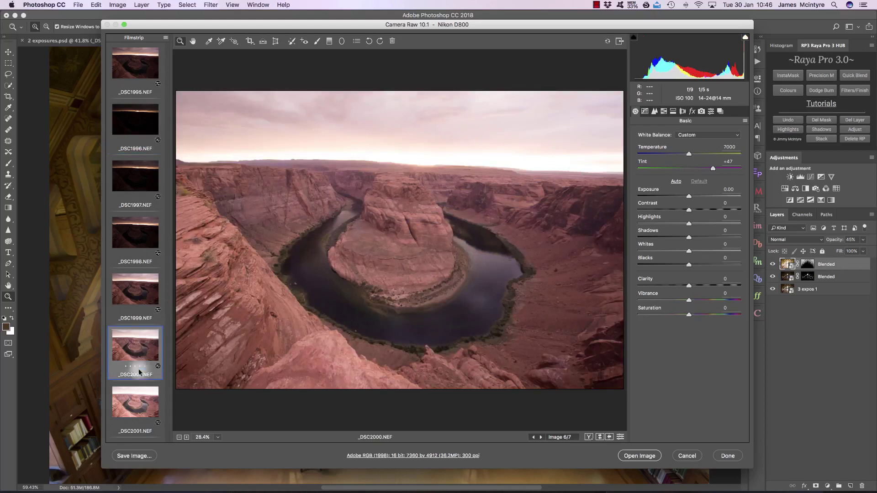
click(139, 392)
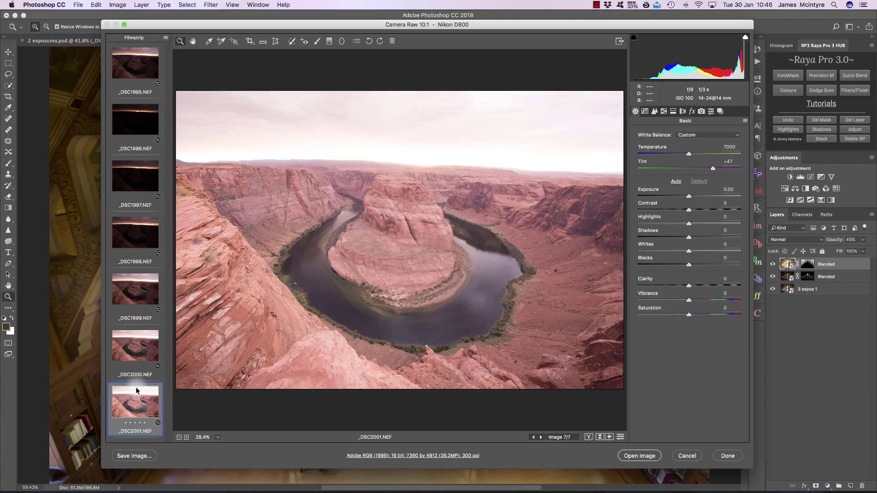
click(128, 118)
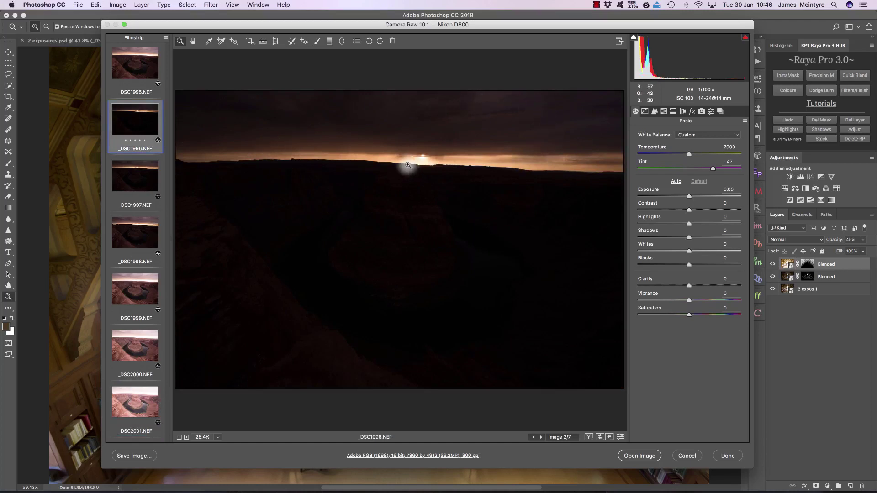
click(130, 401)
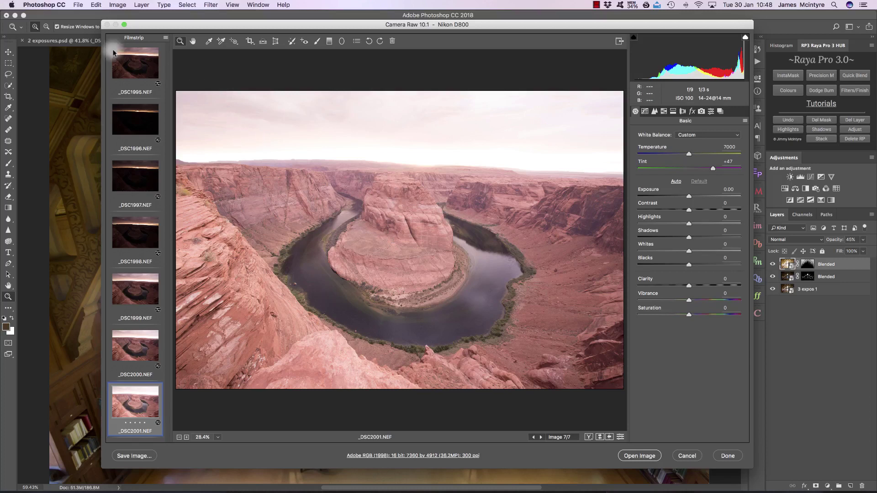
- Show the first canyon exposure, _DSC1995, in the Camera Raw preview
click(118, 57)
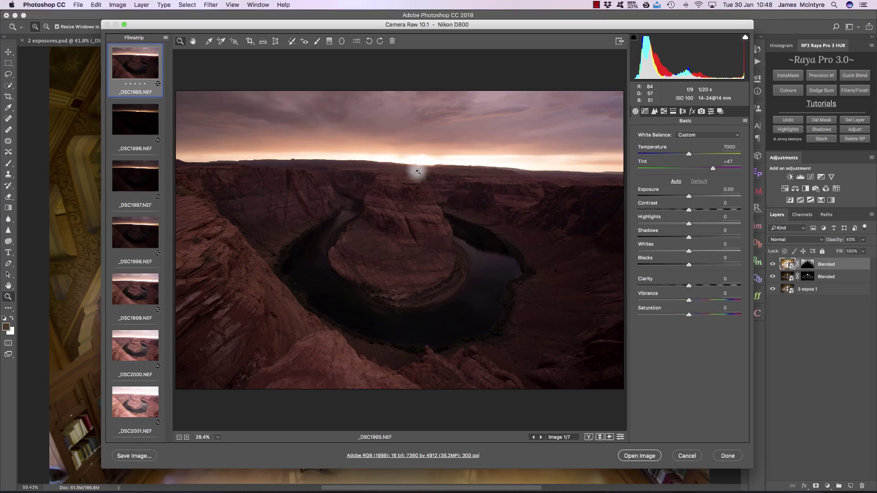
- Compare exposures _DSC1995 through _DSC1998, settling on _DSC1998
click(144, 123)
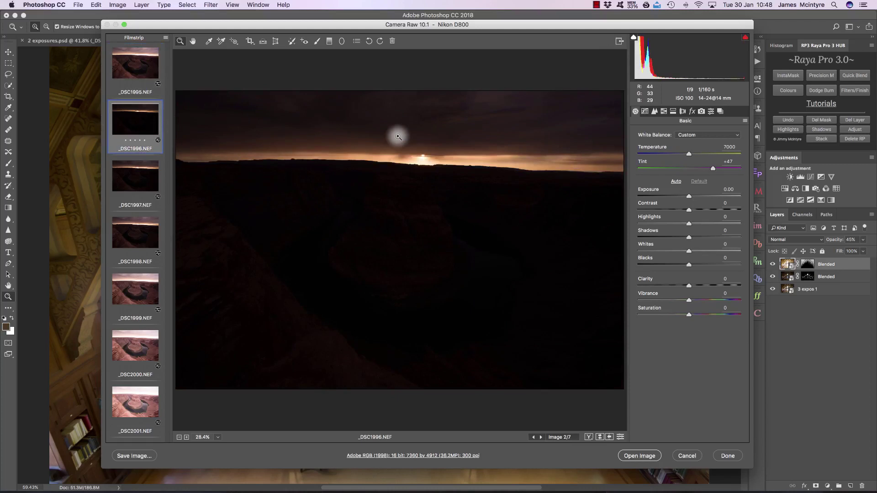
click(139, 65)
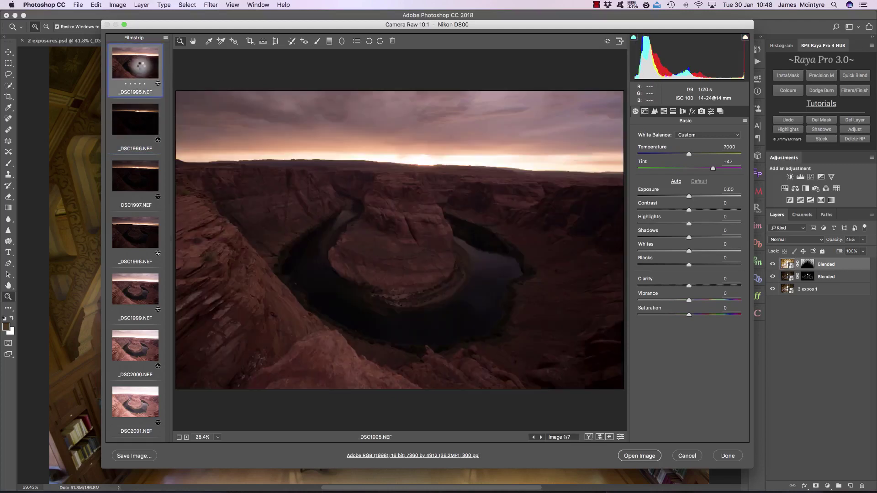
click(138, 112)
click(133, 172)
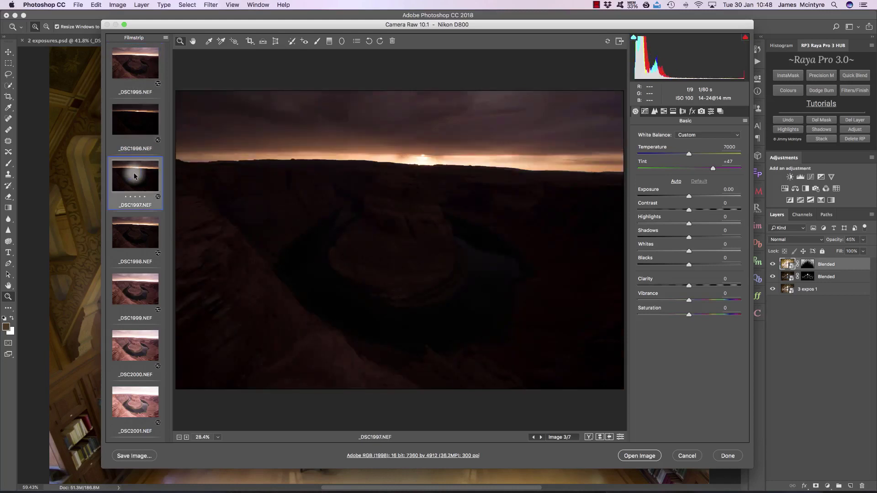
click(145, 230)
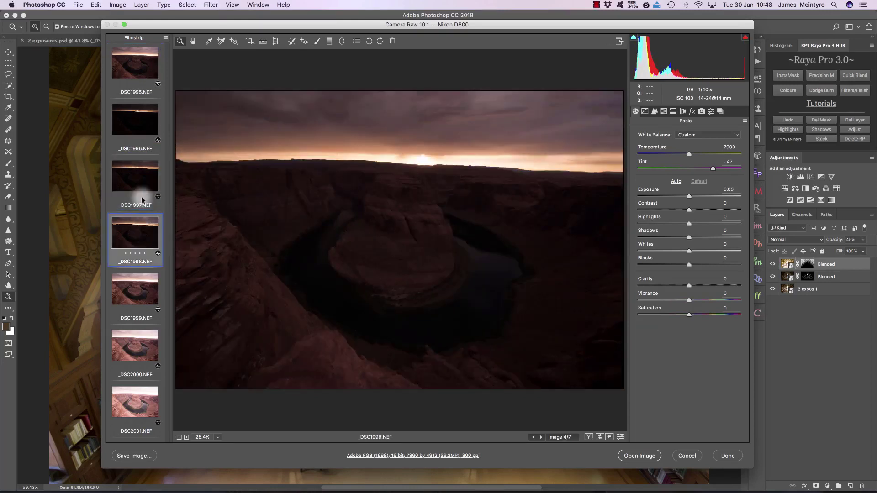
click(142, 58)
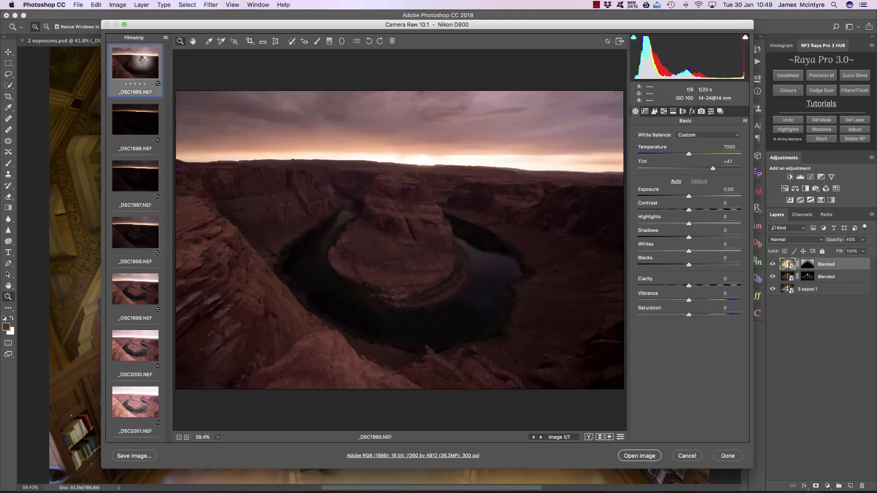
click(136, 227)
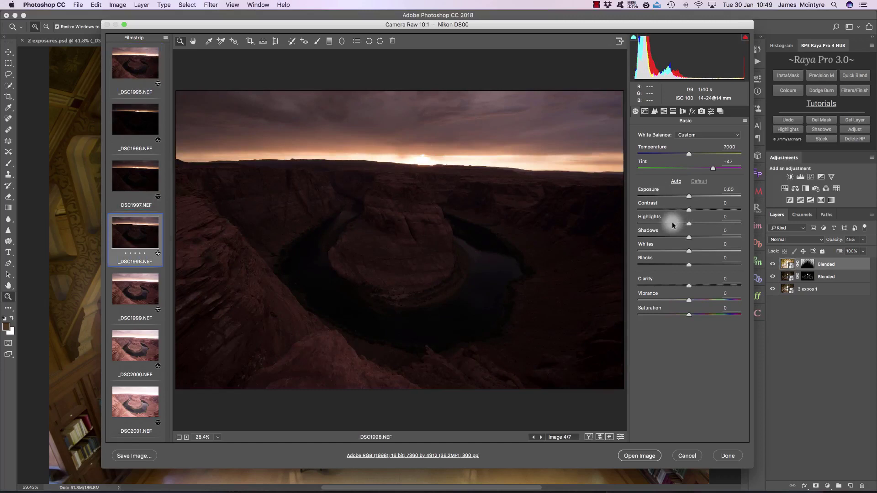
- Lower _DSC1998's Highlights to -18 and check it against _DSC1995
click(672, 222)
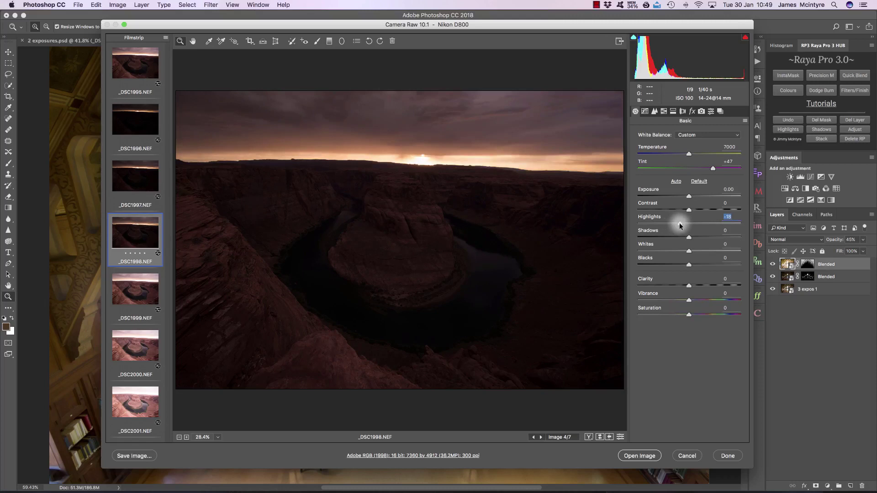
click(136, 60)
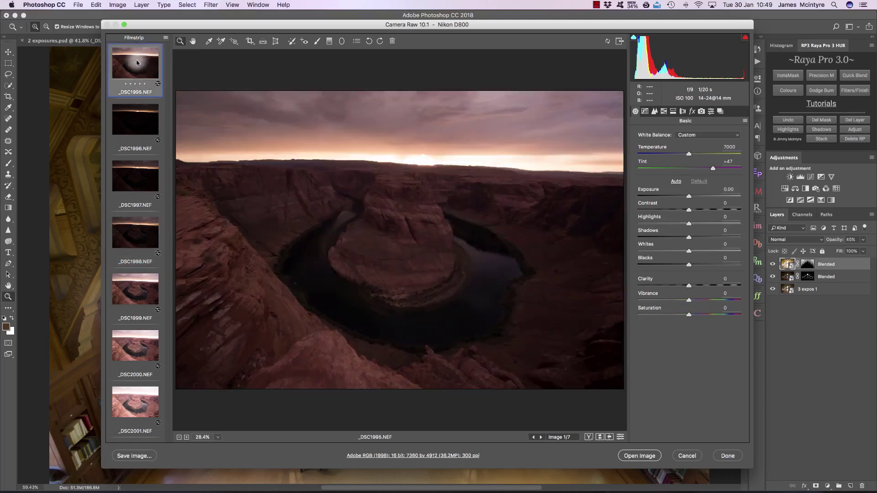
click(145, 226)
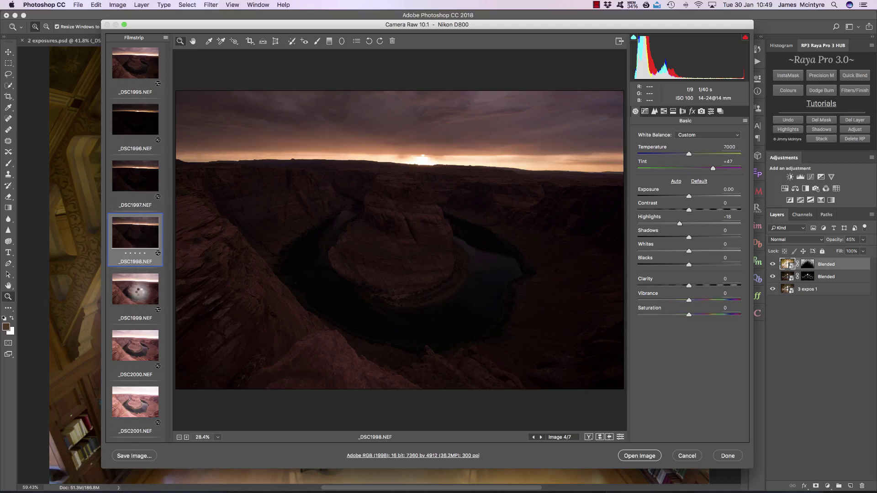
- Compare _DSC1999 with _DSC2000, then select _DSC1999, _DSC1998 and _DSC1995 together
click(140, 295)
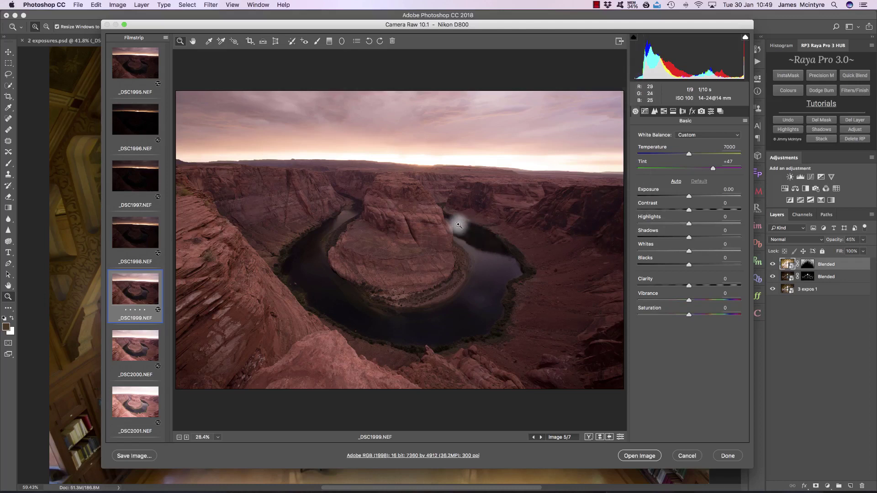
click(131, 348)
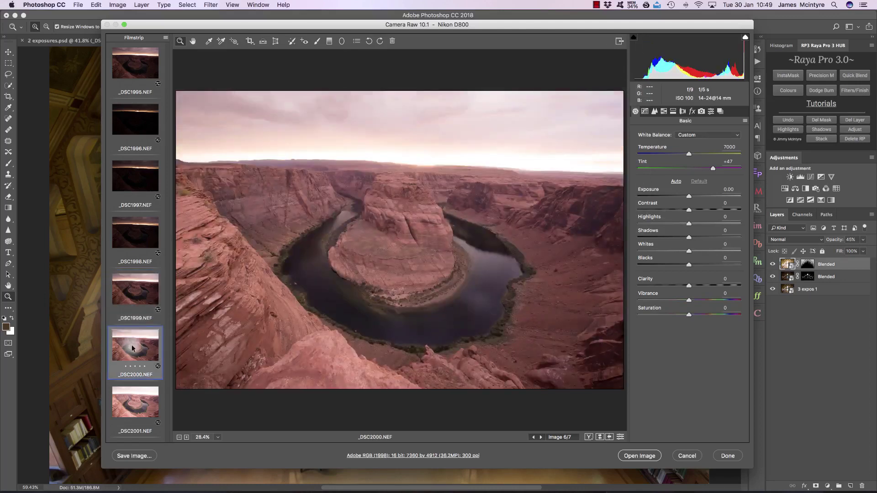
click(138, 285)
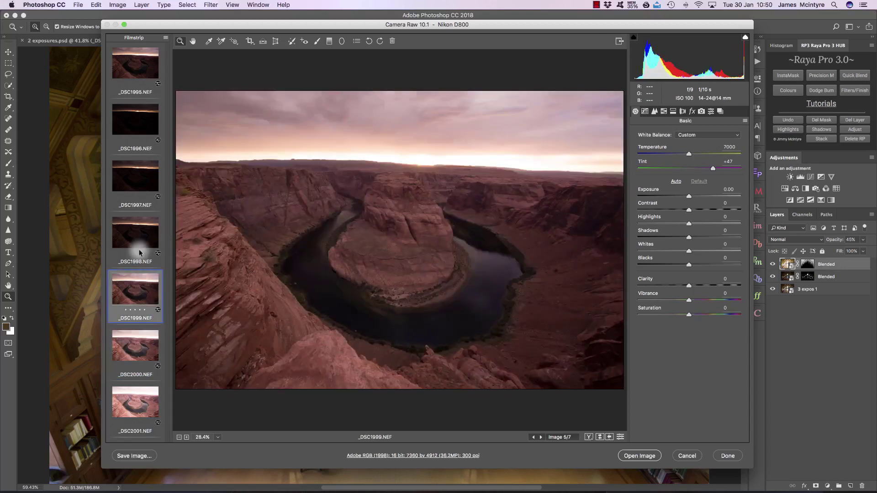
super+click(137, 231)
super+click(141, 66)
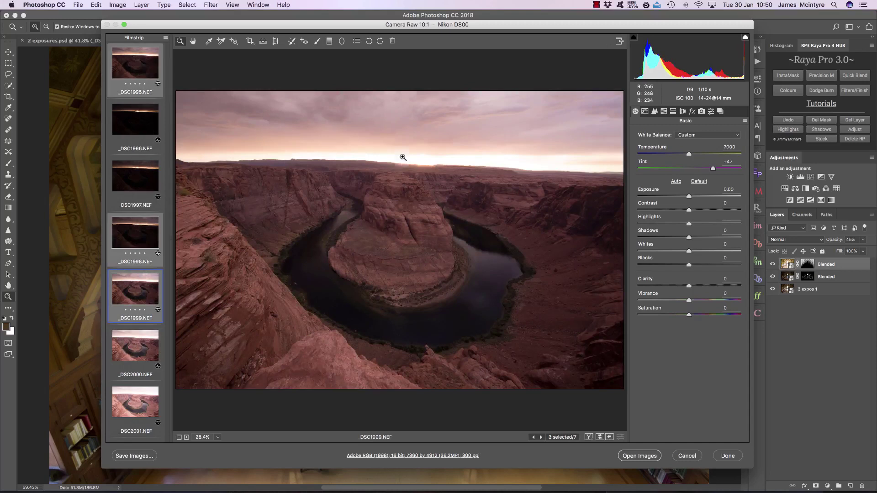
- Cancel Camera Raw, discarding all changes, and switch to the which exposures 1.psd document
click(687, 456)
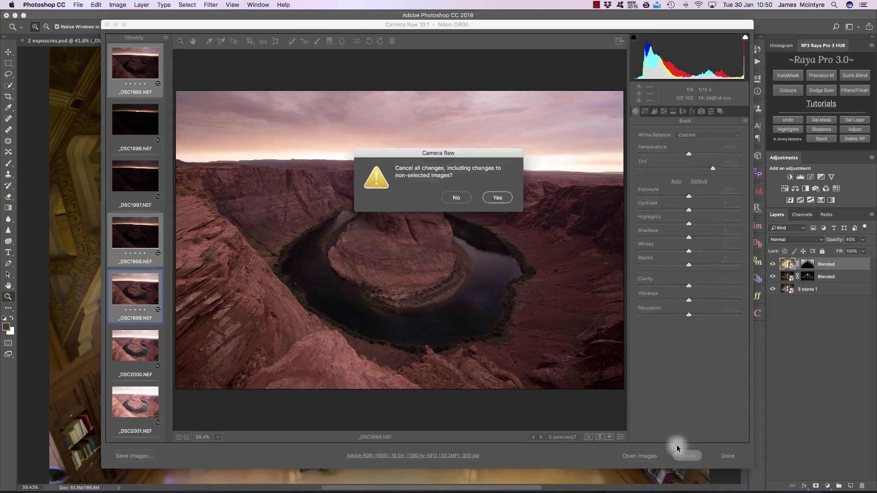
click(496, 198)
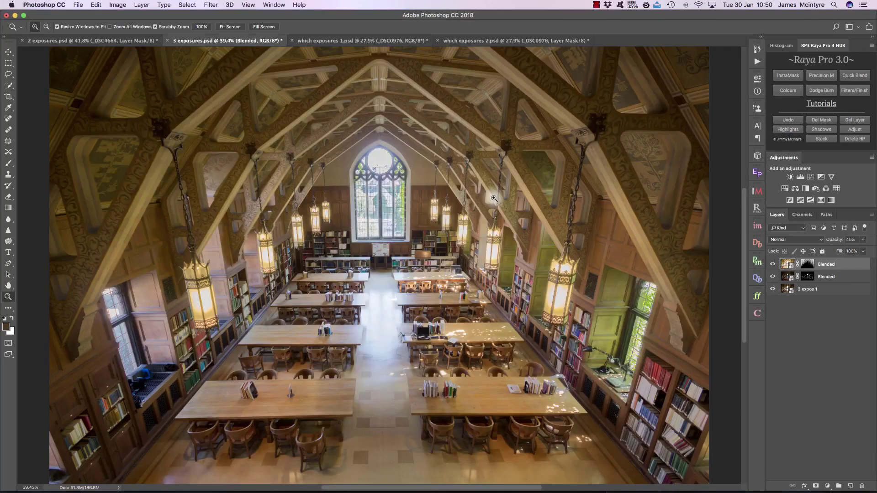
click(363, 40)
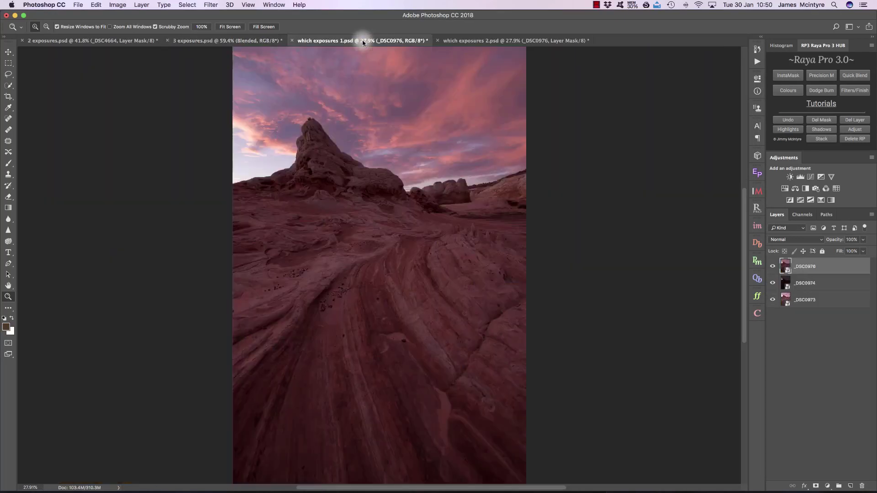
- Toggle the _DSC0976, _DSC0974 and _DSC0973 layers to compare the bright, dark and middle exposures
click(772, 266)
click(774, 283)
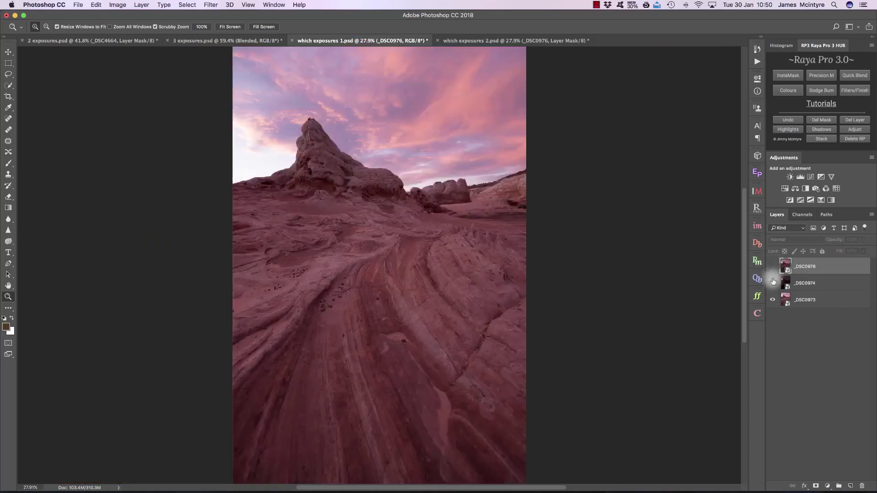
click(838, 300)
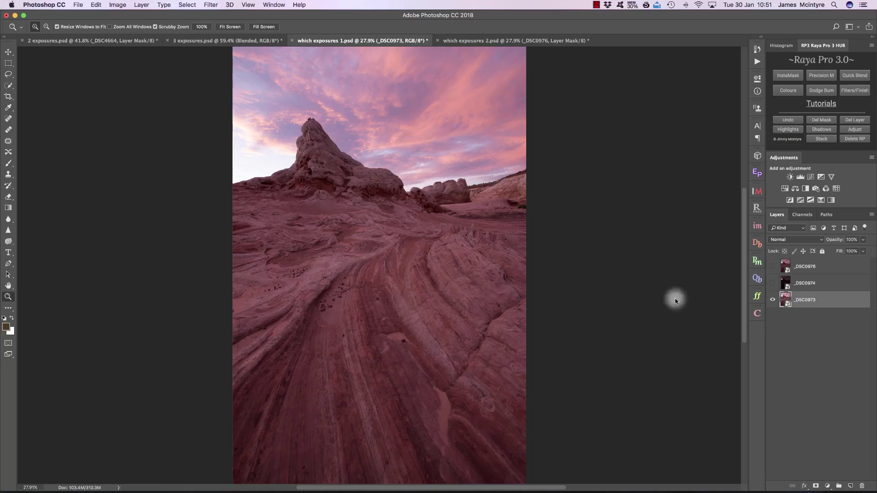
click(808, 283)
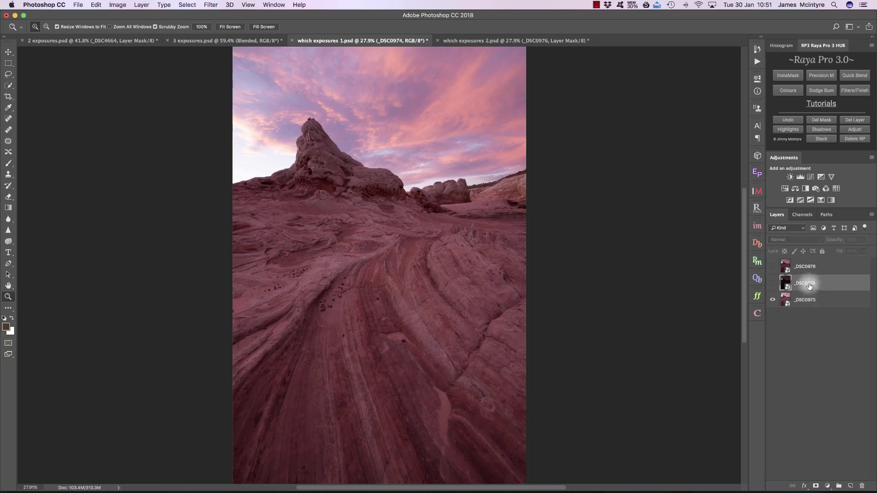
click(774, 283)
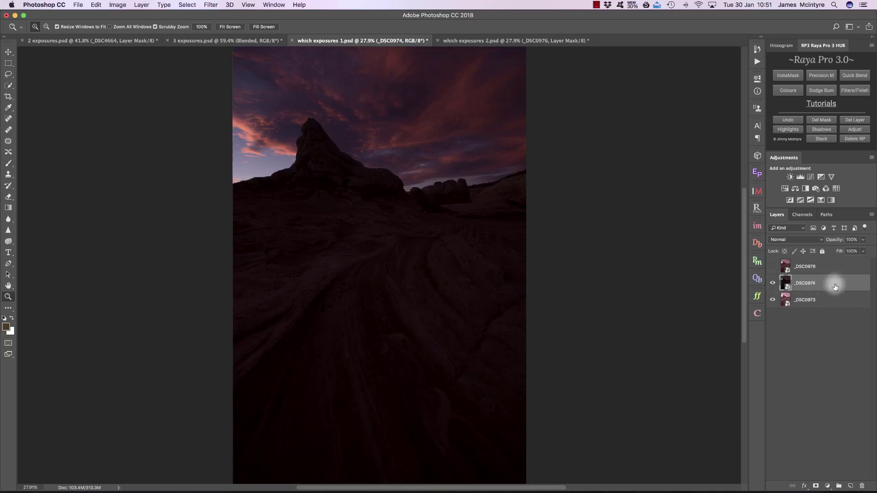
click(786, 282)
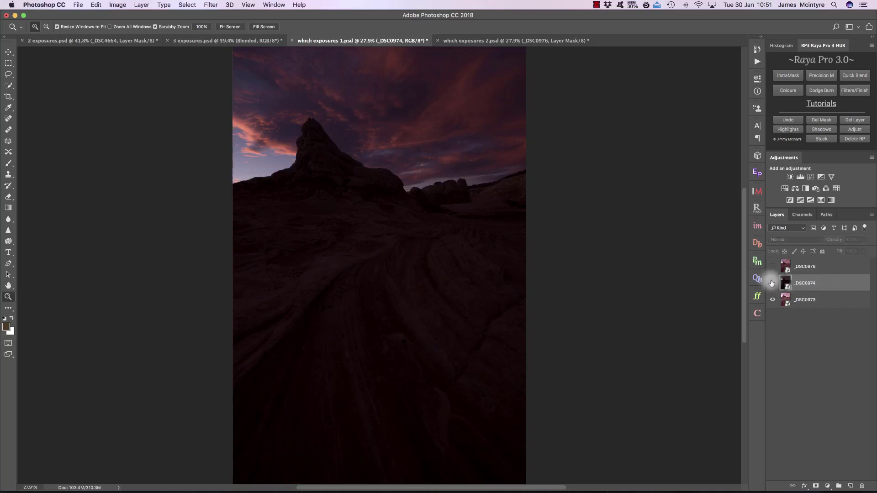
click(773, 283)
click(786, 267)
click(772, 267)
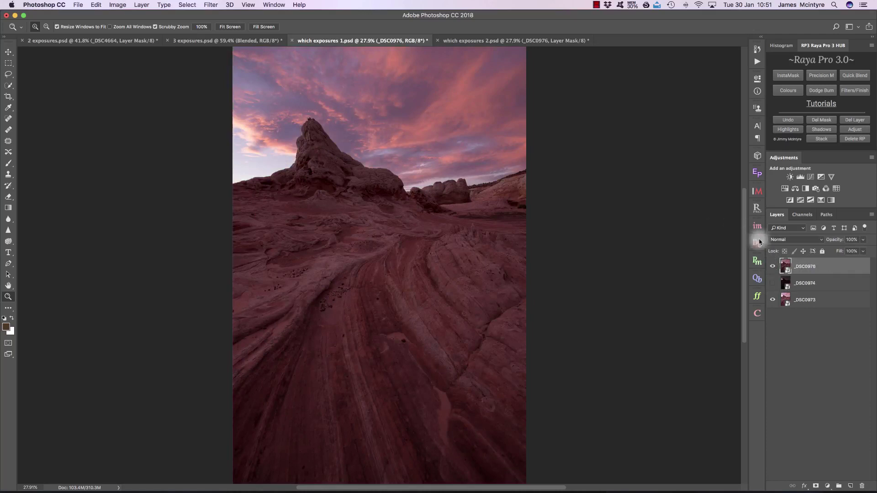
- Quick-select the sky above the rocks and mask the dark _DSC0974 exposure to it
click(774, 265)
click(805, 283)
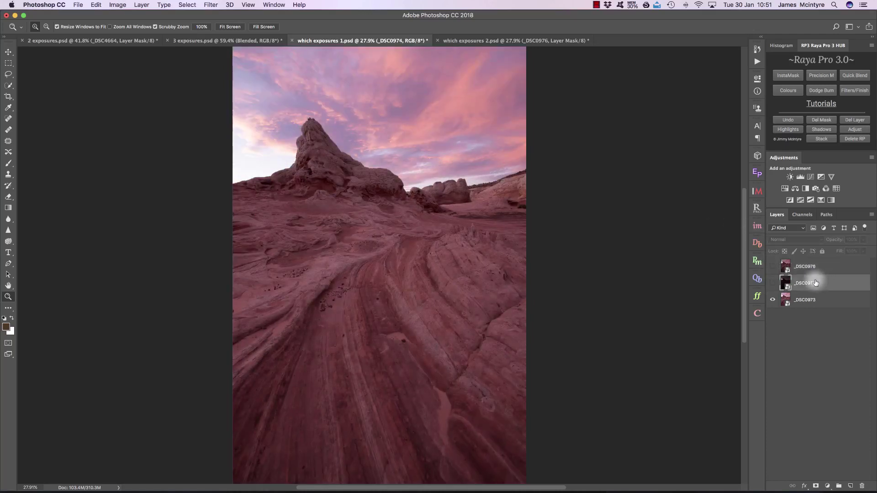
click(771, 283)
click(8, 85)
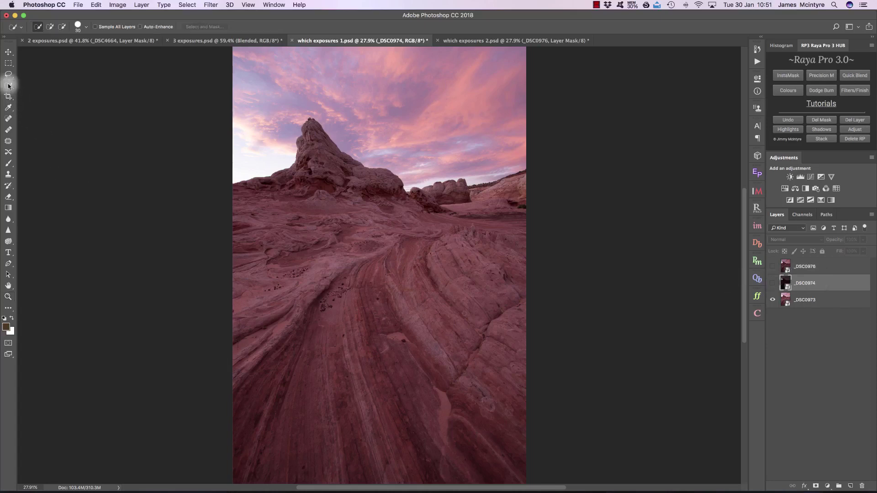
mouse_move(252, 155)
mouse_down()
mouse_move(267, 140)
mouse_move(465, 123)
mouse_up()
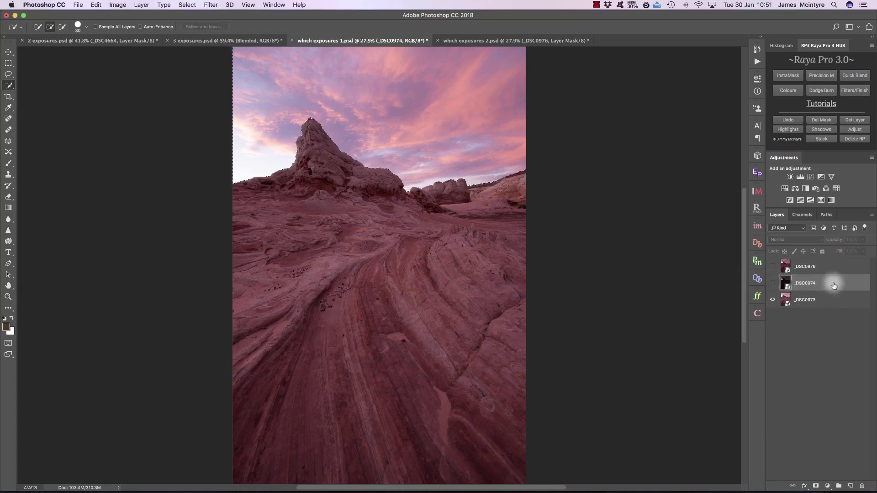
click(815, 486)
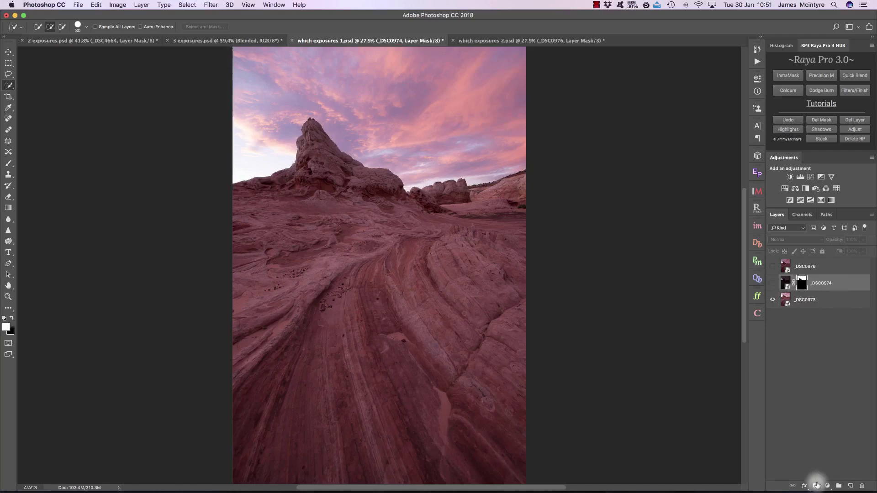
click(772, 283)
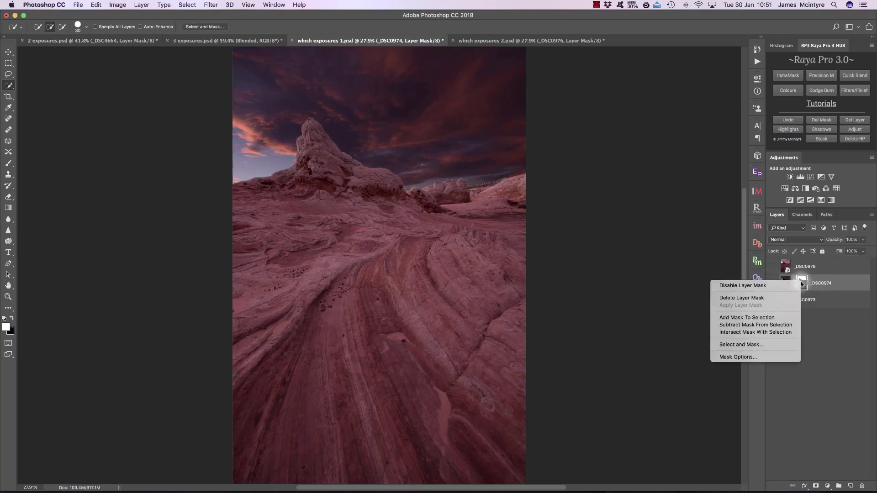
- Disable the _DSC0974 sky mask and hide the layer to compare
right_click(802, 284)
click(791, 286)
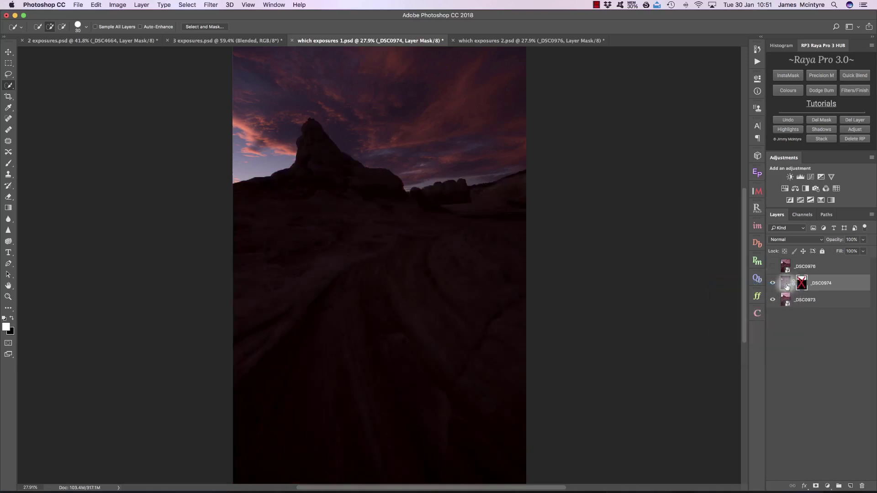
click(774, 286)
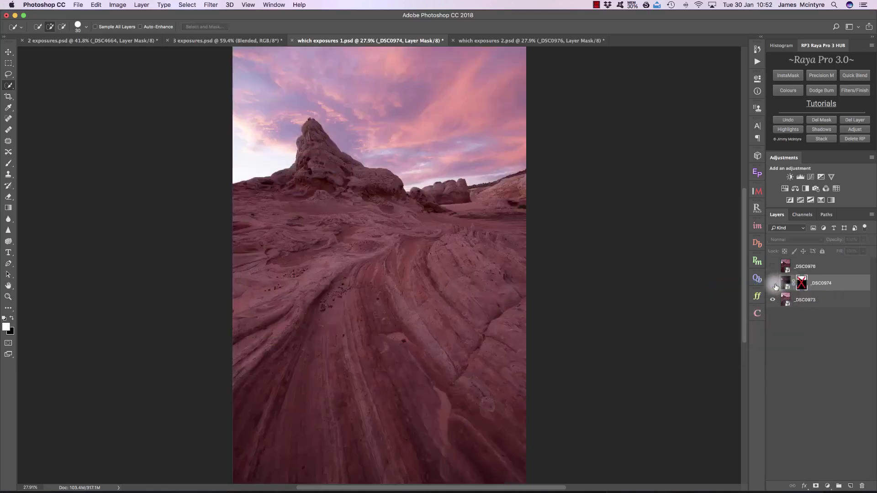
- Re-enable the _DSC0974 sky mask and brighten its sky with a clipped Curves 1 adjustment
click(775, 285)
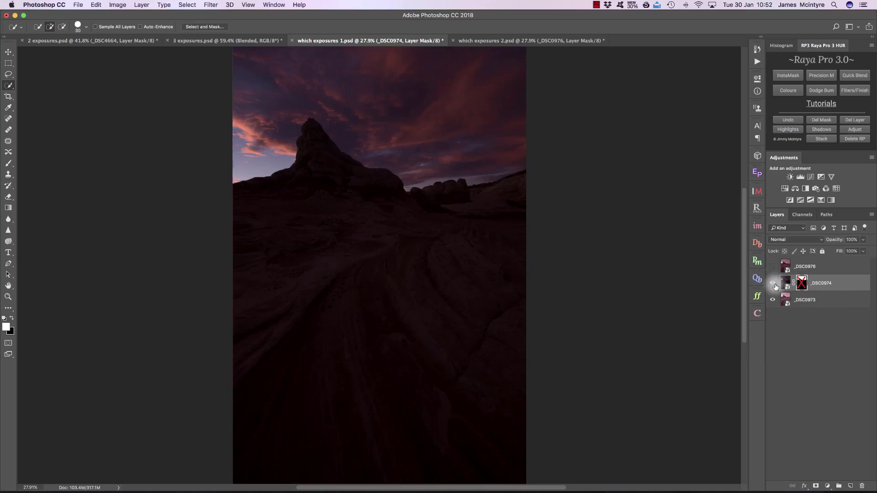
shift+click(802, 283)
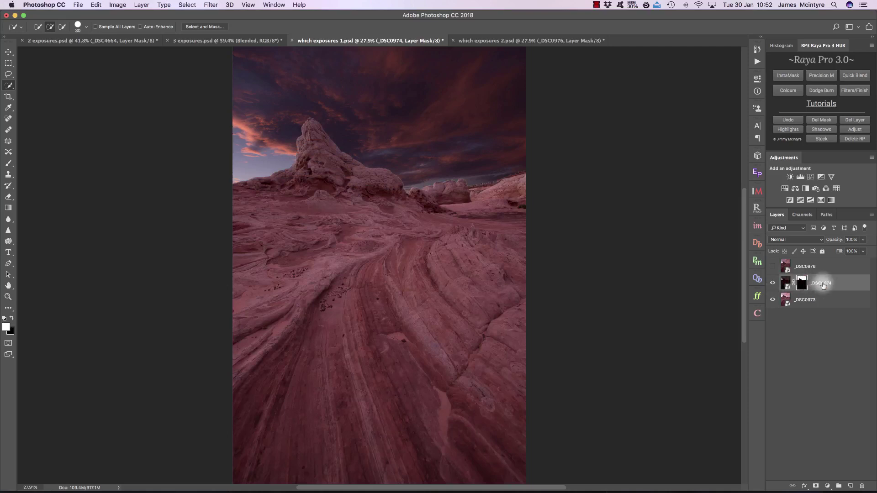
click(811, 177)
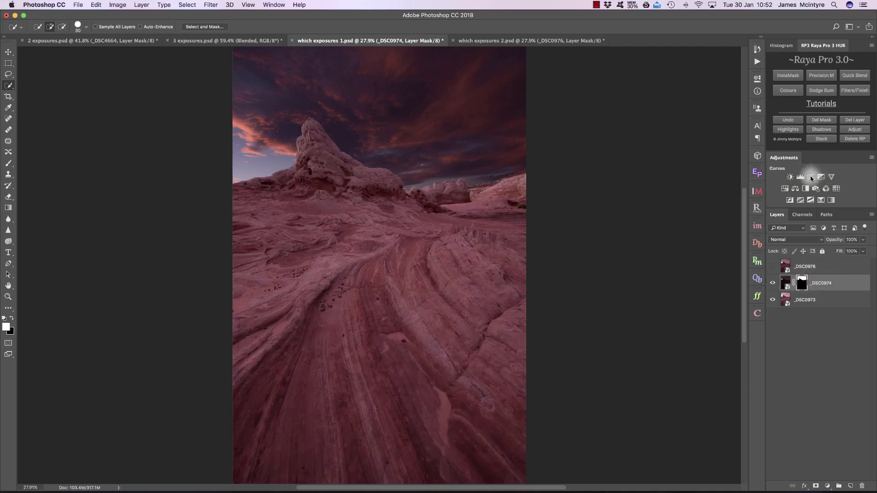
click(682, 227)
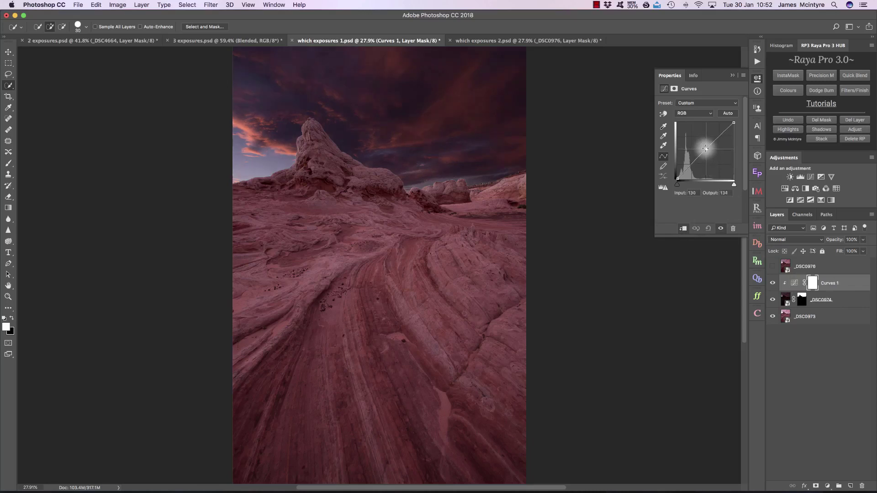
drag(706, 150, 698, 138)
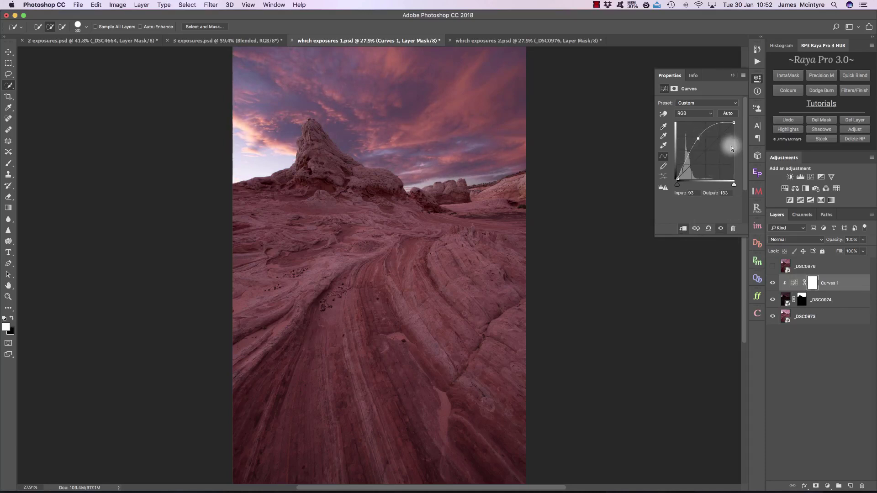
click(732, 75)
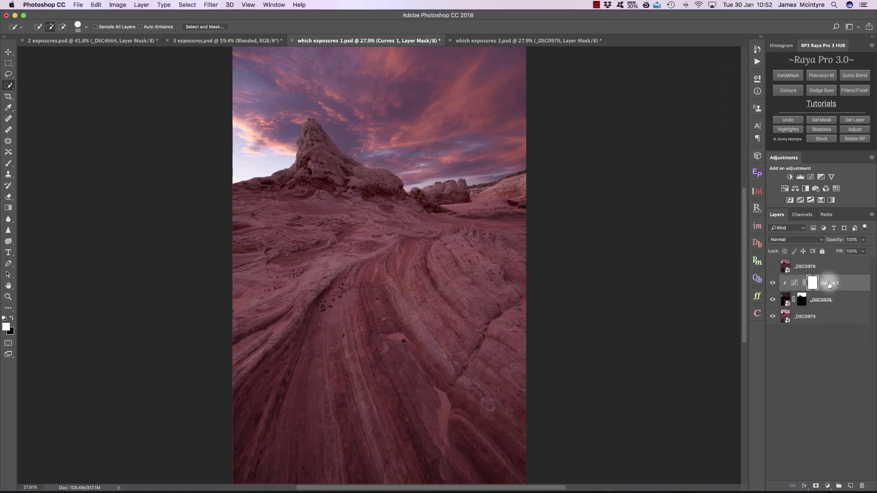
- Copy the inverted _DSC0974 sky mask onto _DSC0976 and show that layer
click(773, 283)
click(772, 301)
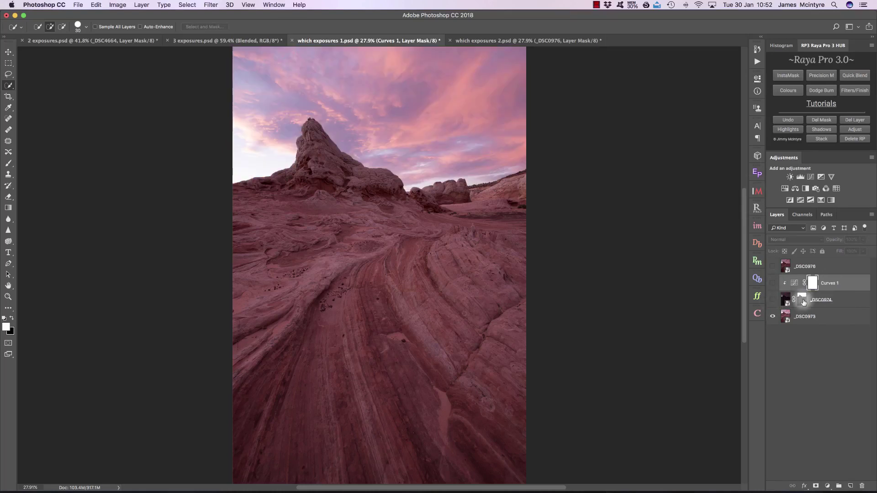
click(801, 299)
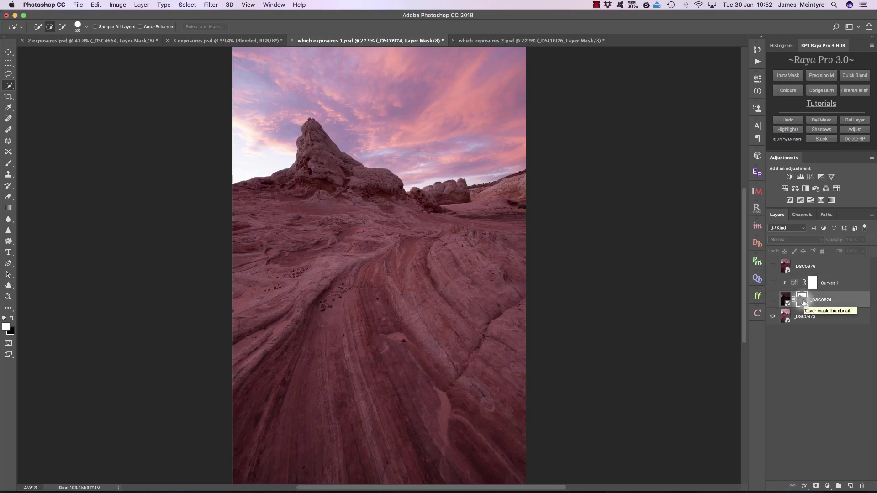
super+click(801, 303)
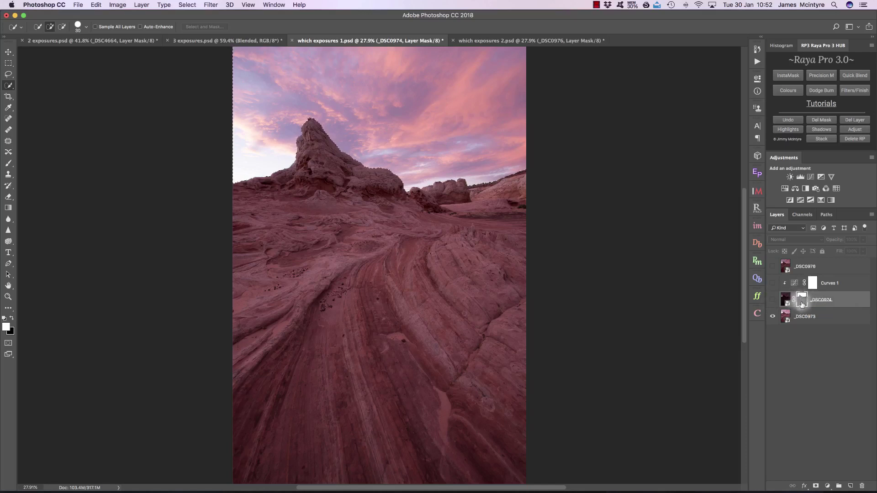
key(super+i)
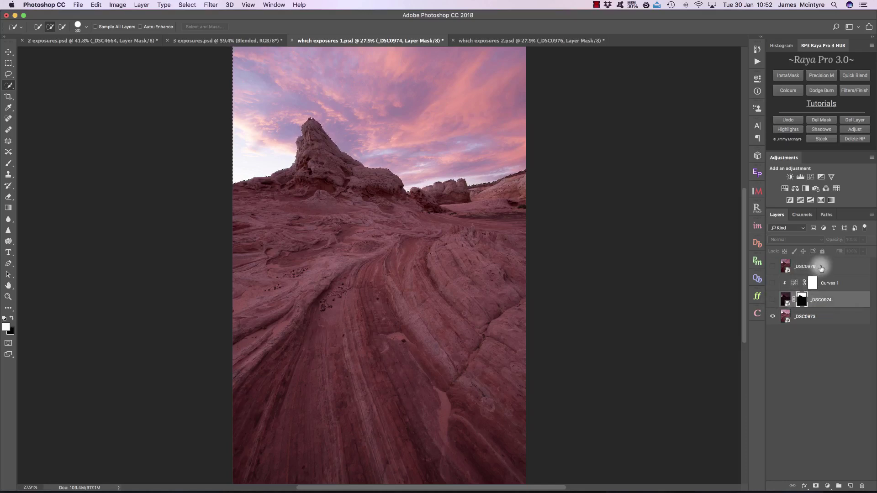
click(820, 267)
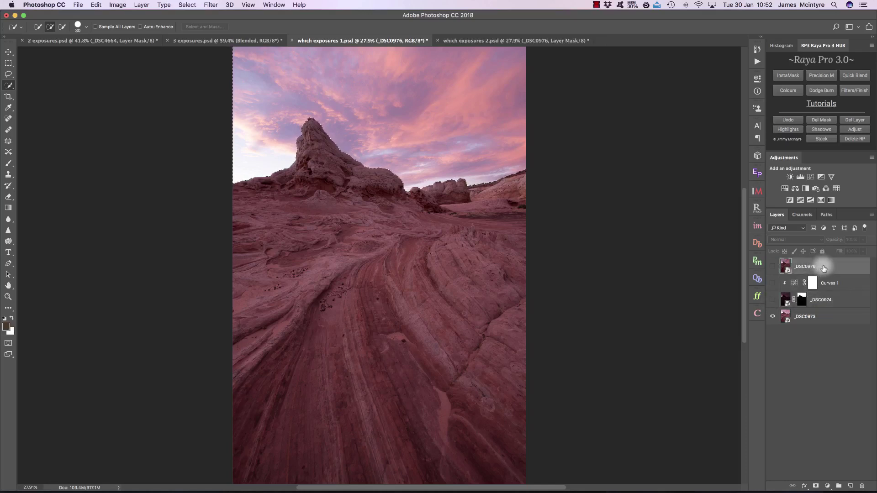
alt+click(814, 488)
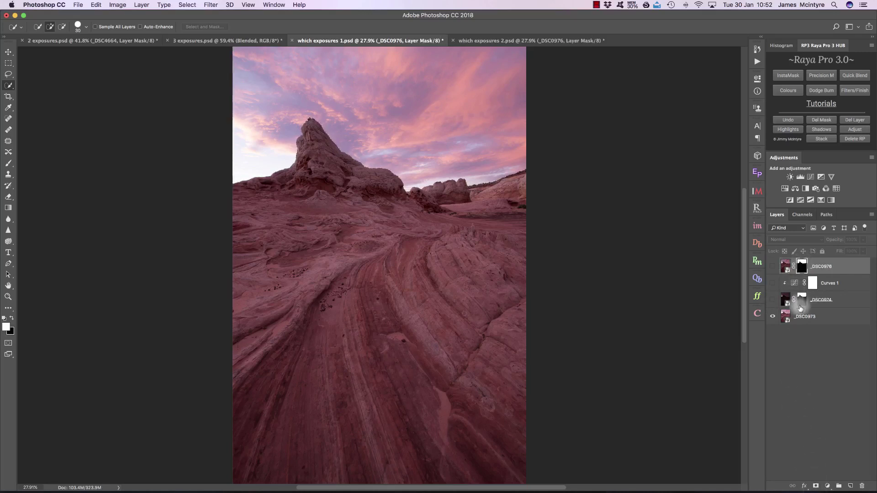
drag(802, 302, 801, 302)
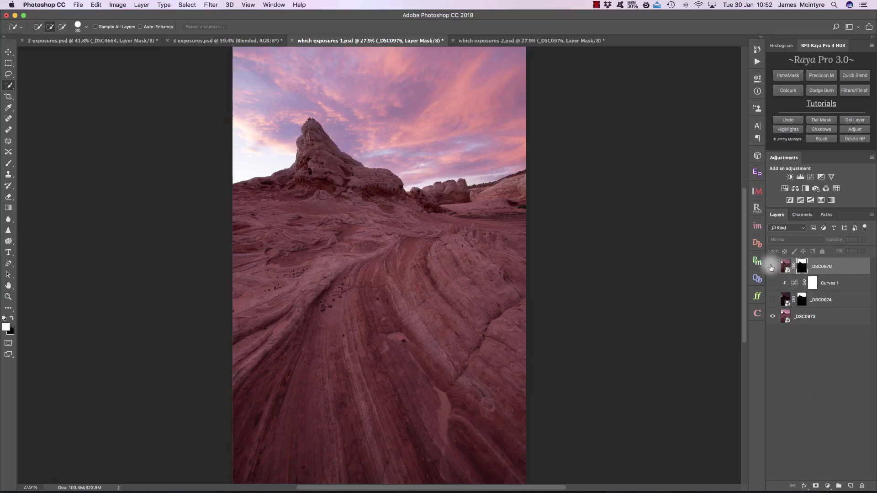
click(773, 267)
- Compare the rock blend with and without the _DSC0976 and _DSC0974 skies, then switch to 2 exposures.psd
click(772, 267)
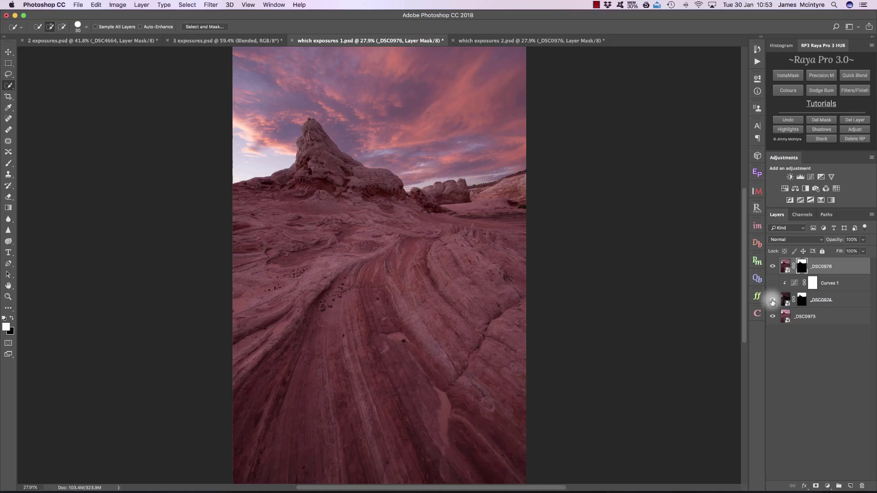
click(772, 267)
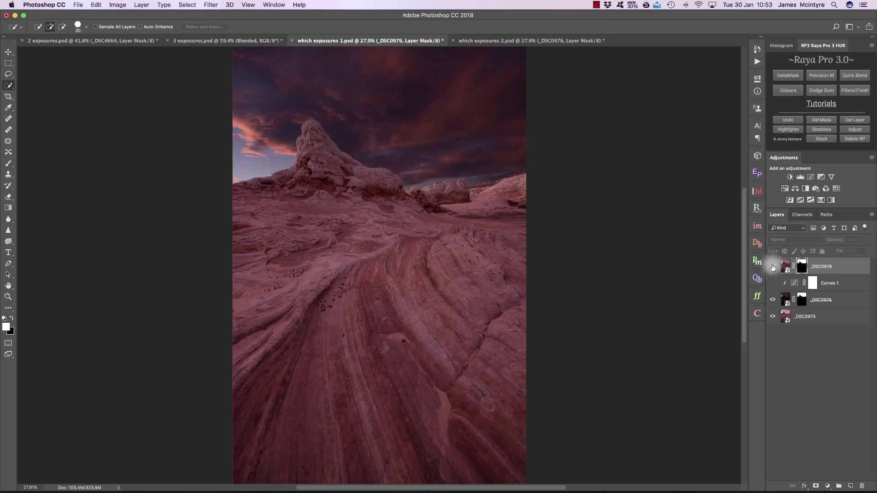
click(772, 267)
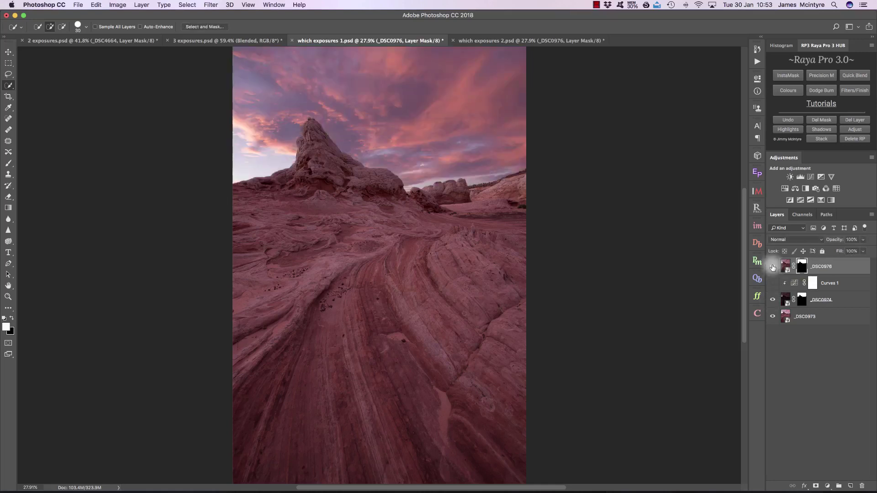
click(772, 266)
click(772, 267)
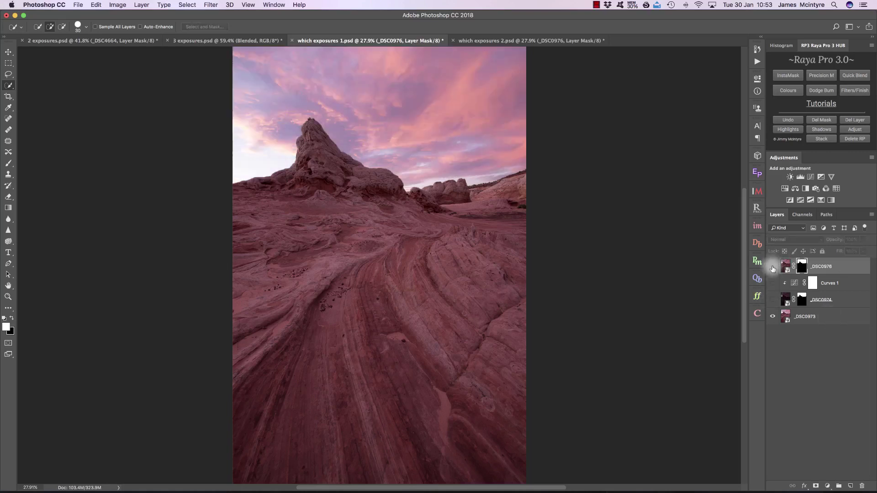
drag(773, 299, 773, 266)
click(773, 265)
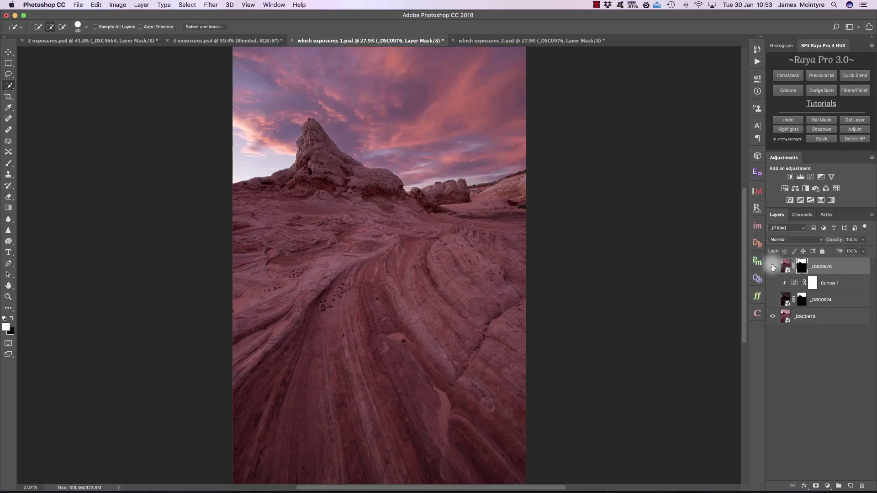
click(101, 40)
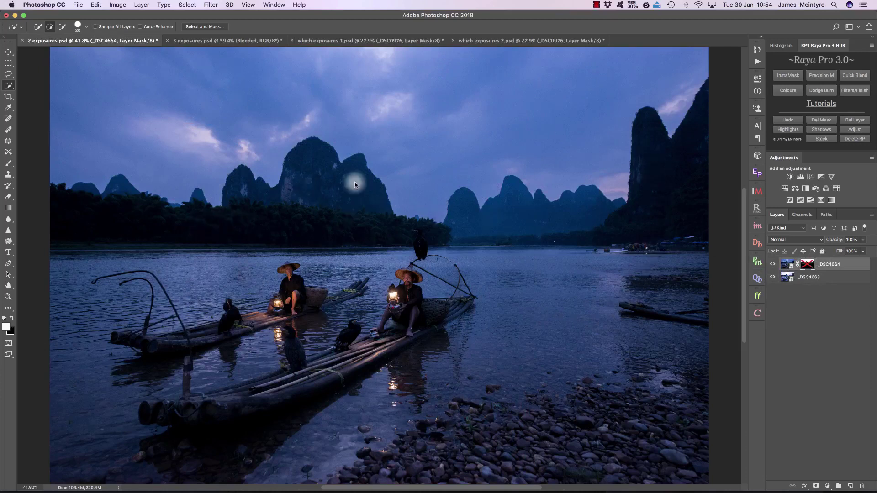
- Compare the fishermen exposures and blend them through _DSC4664's mask, then switch to 3 exposures.psd
click(772, 264)
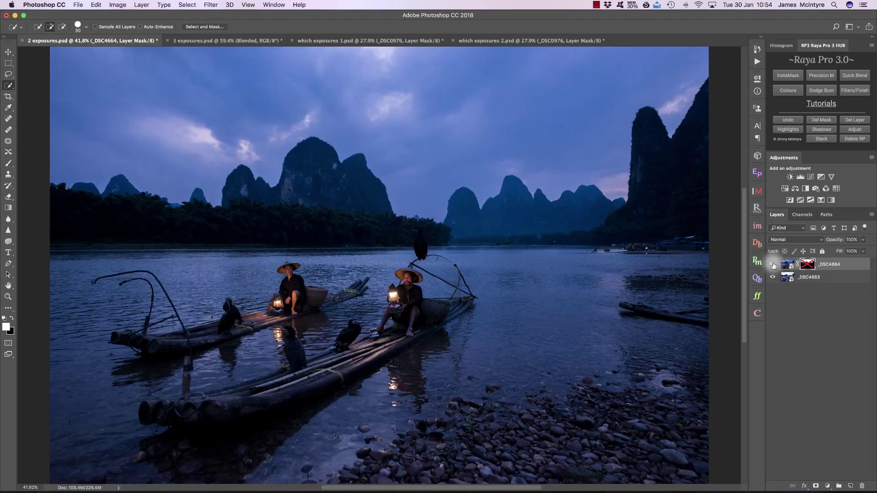
click(773, 265)
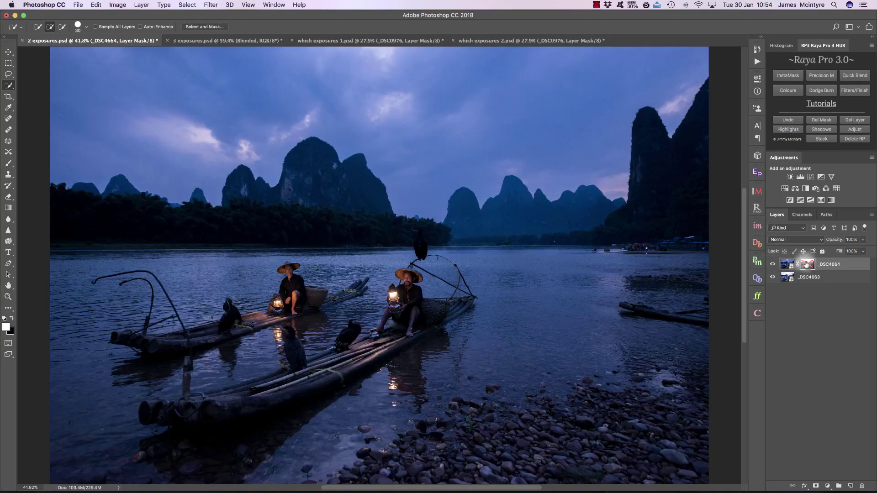
key(ctrl+i)
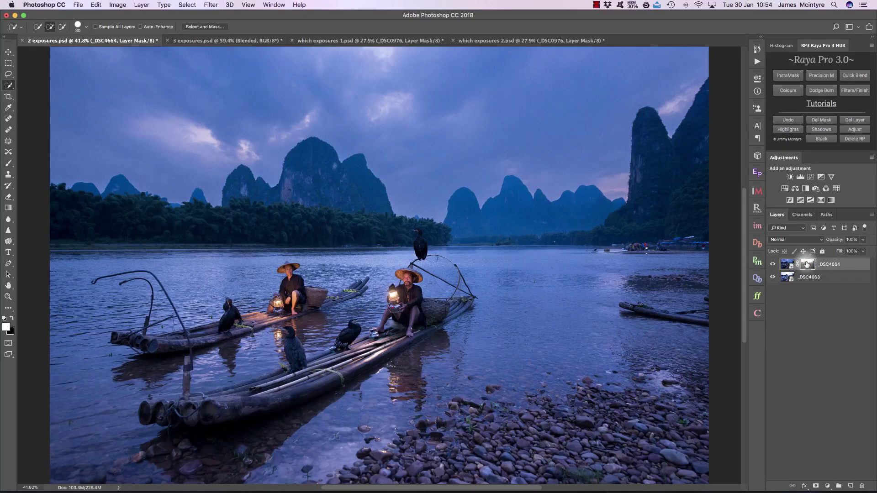
click(210, 40)
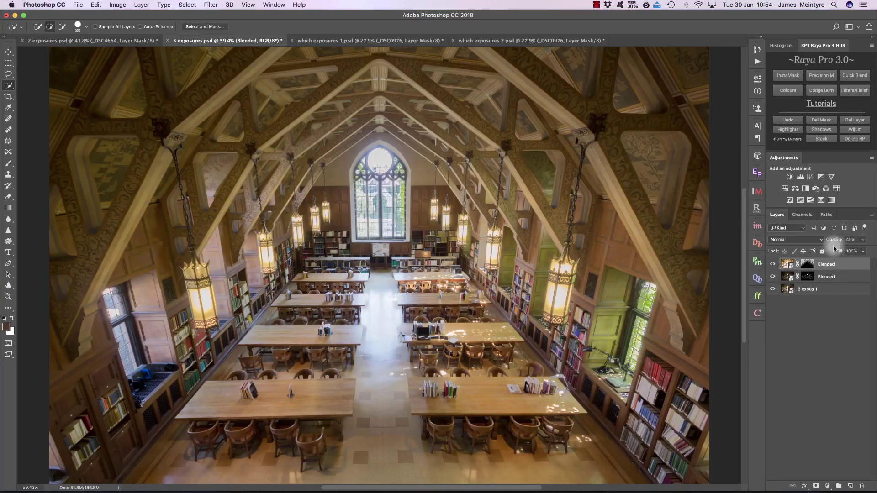
- Disable the top library layer's blend mask and hide the bright top exposure
click(809, 265)
right_click(808, 267)
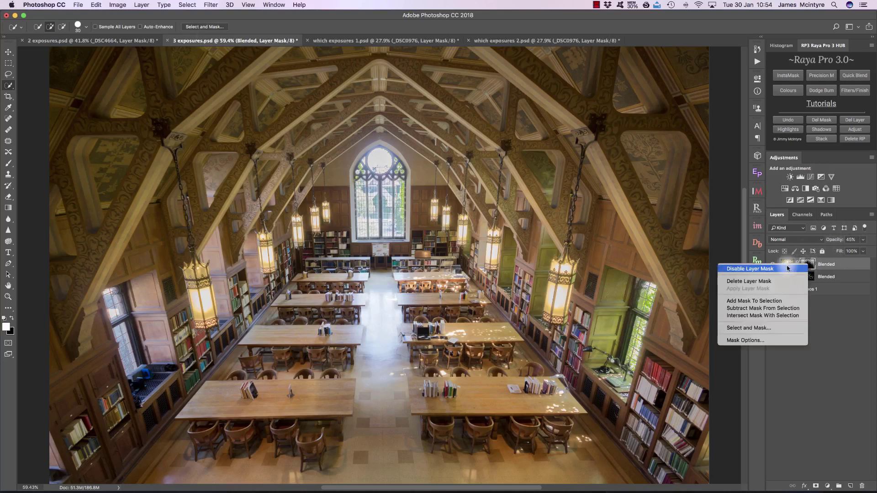
drag(833, 239, 874, 238)
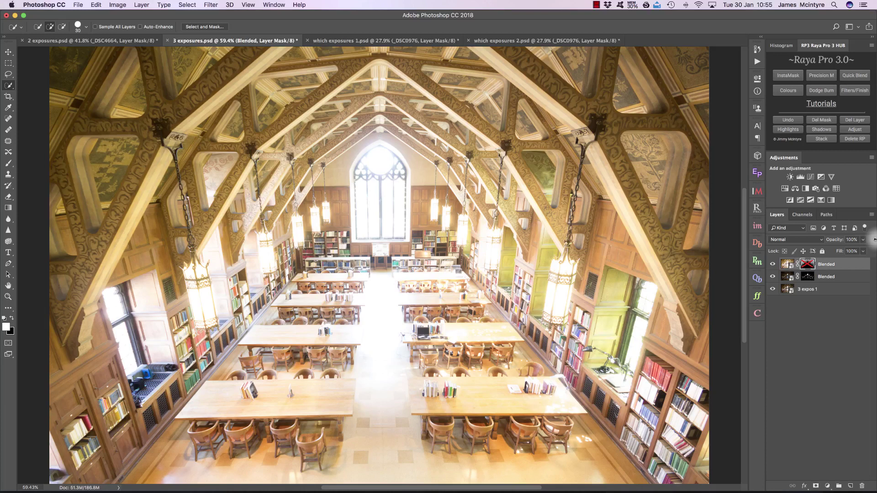
click(774, 264)
- Disable the middle Blended layer's mask, toggling the middle exposure off and back on
right_click(807, 276)
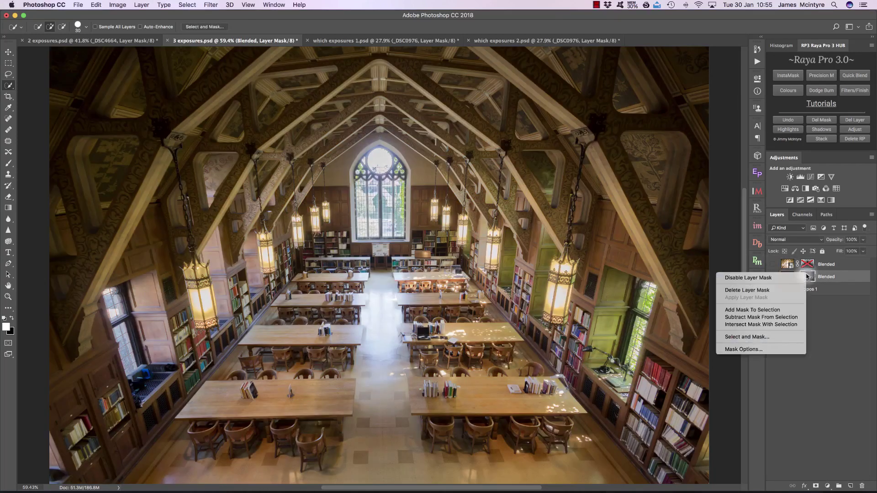
click(788, 277)
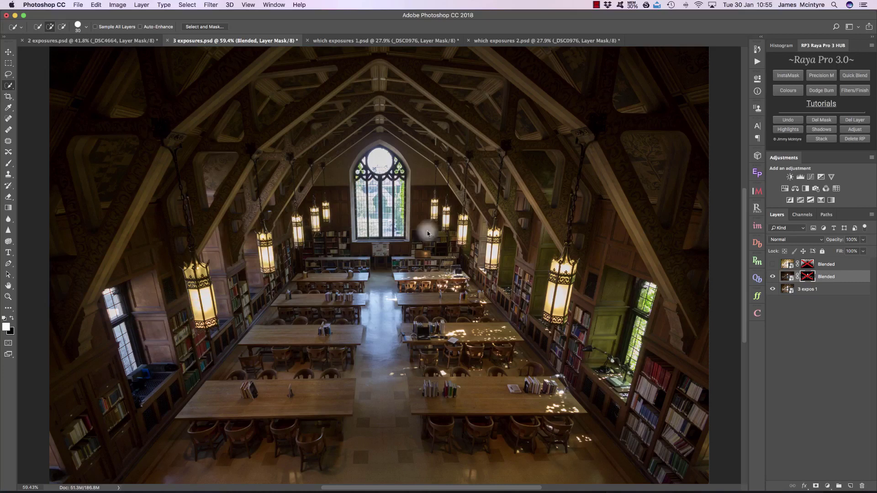
click(772, 276)
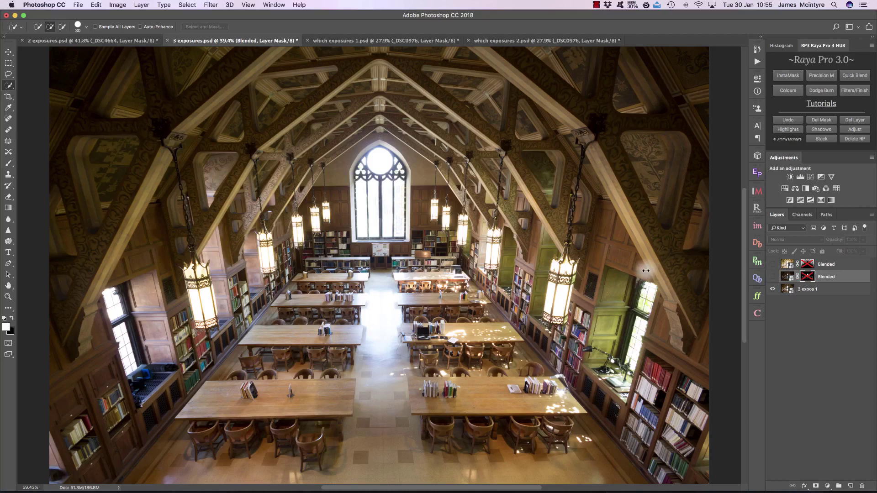
click(772, 277)
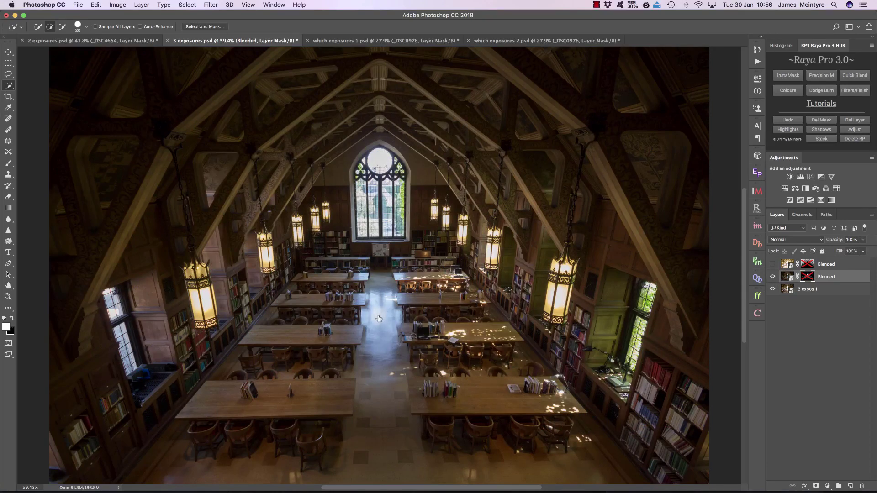
- Re-enable the middle layer's blend mask and compare the blend with exposures toggled
shift+click(810, 277)
shift+click(808, 277)
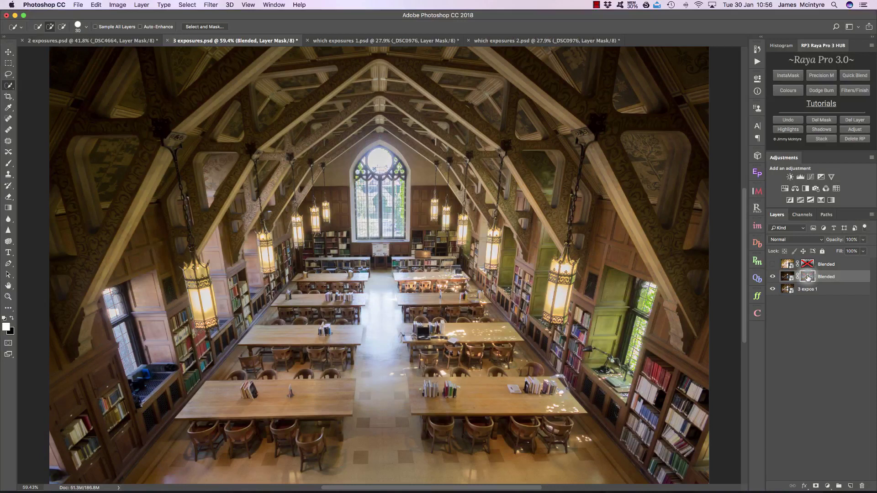
click(772, 277)
click(772, 277)
click(773, 277)
click(772, 277)
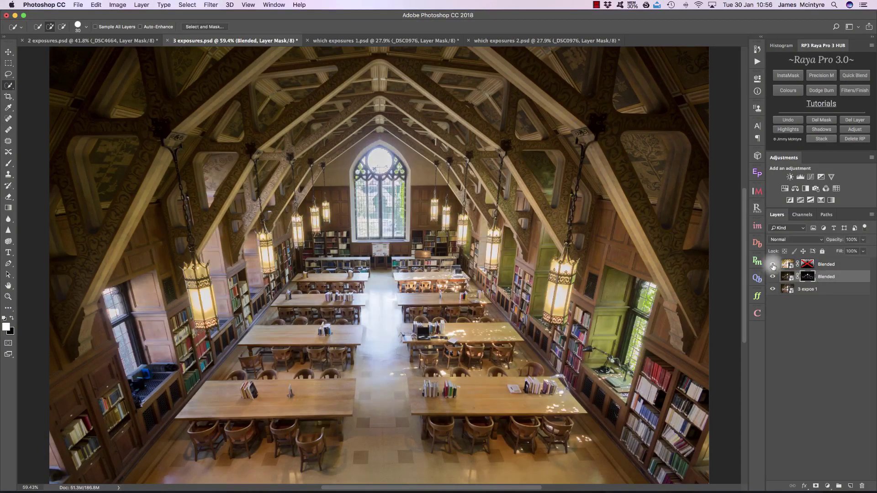
click(772, 265)
- Re-enable the top layer's blend mask and lower the bright exposure's opacity
click(841, 266)
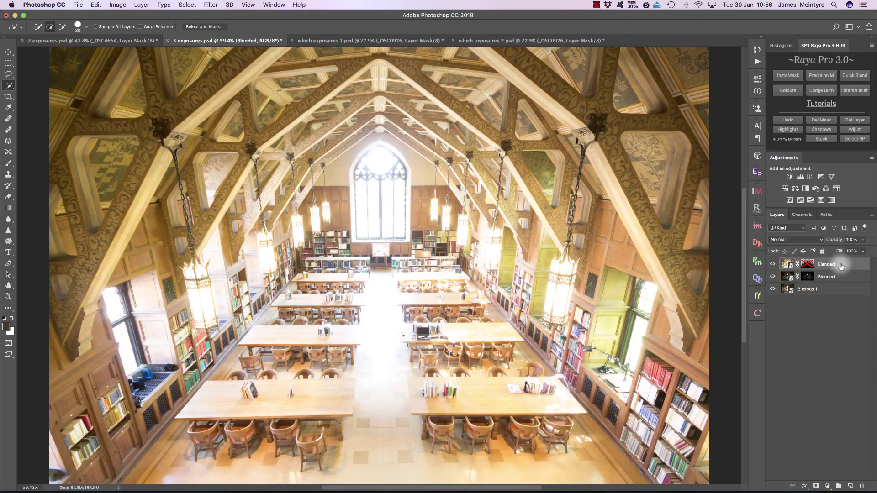
click(807, 266)
drag(840, 240, 816, 240)
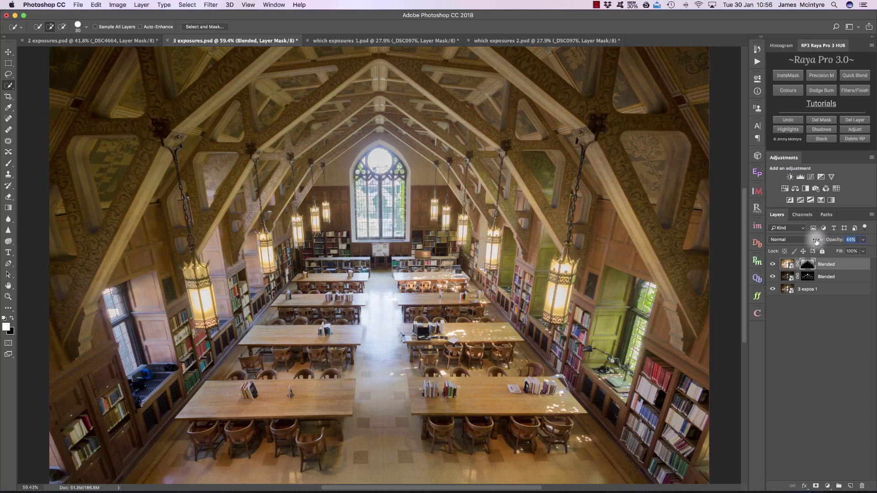
click(773, 264)
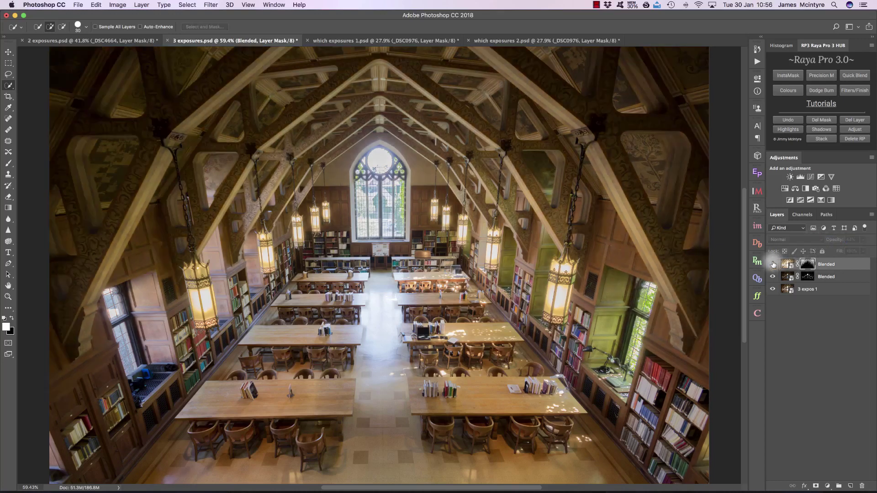
click(837, 276)
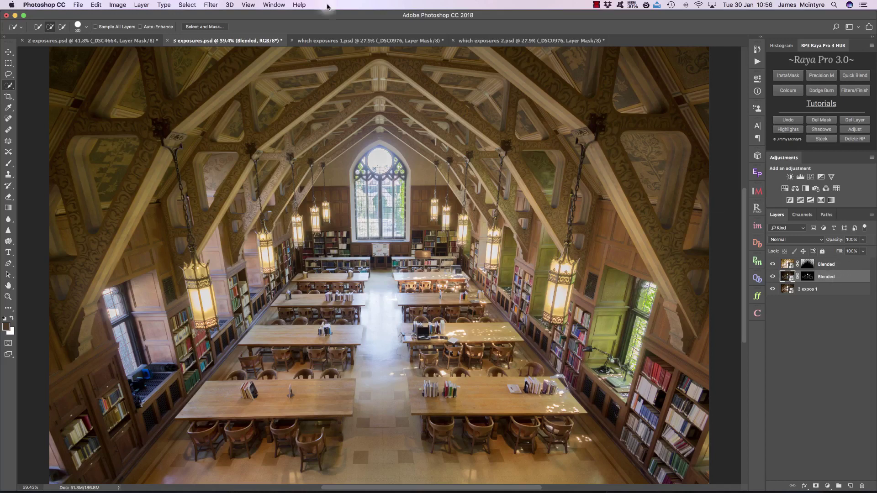
- In which exposures 1.psd, hide _DSC0976 and show the dark _DSC0974 exposure
click(363, 41)
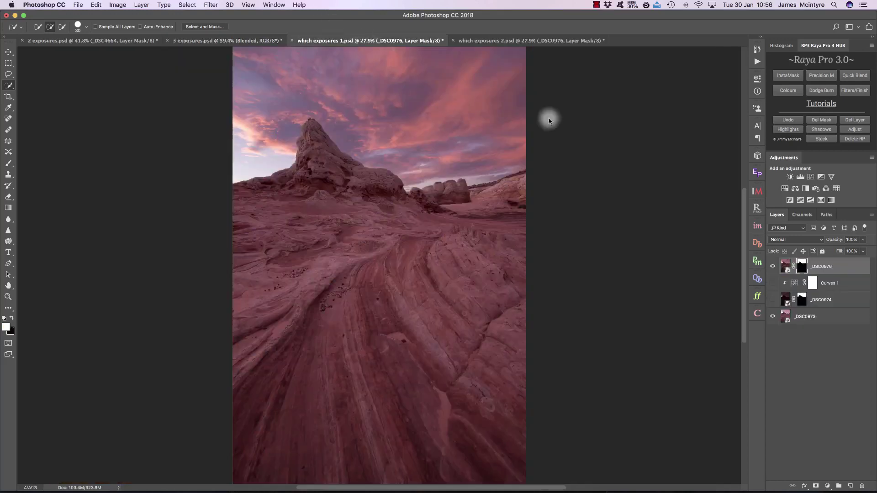
click(773, 266)
click(773, 299)
click(839, 298)
- Compare _DSC0974 at lower opacity, then set its opacity to 100%
drag(840, 243, 810, 241)
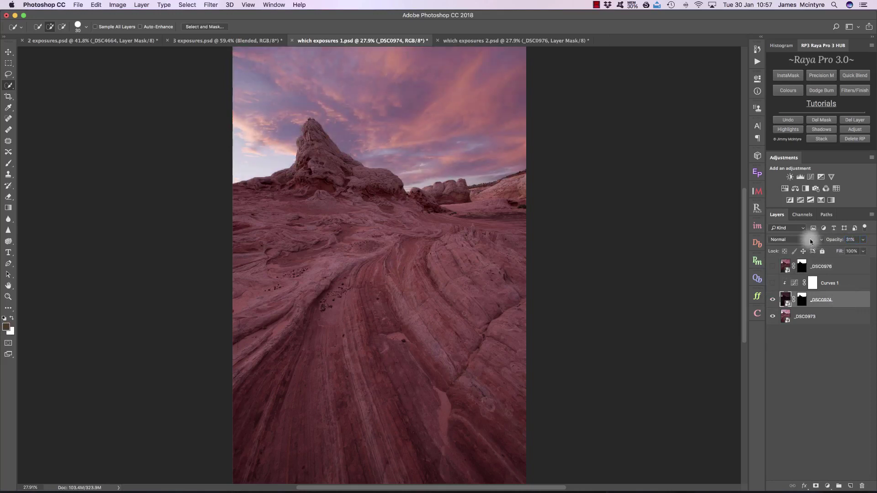
click(773, 300)
click(772, 300)
click(772, 301)
click(773, 300)
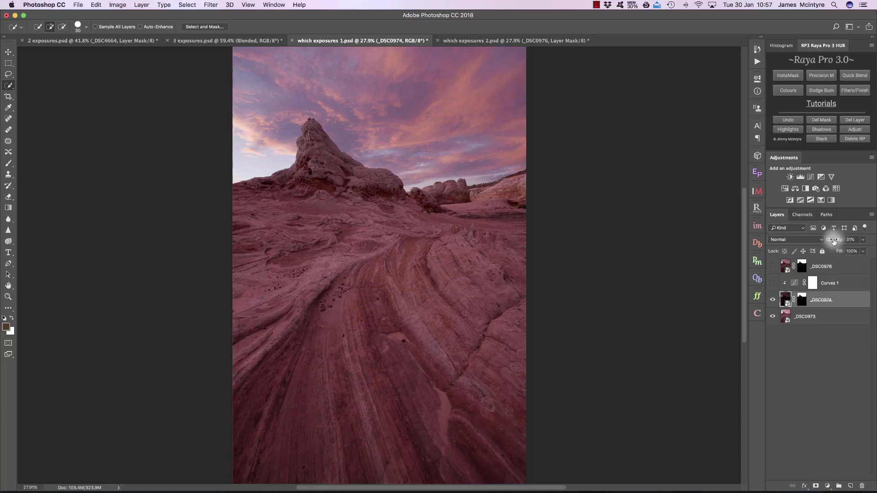
drag(833, 240, 834, 240)
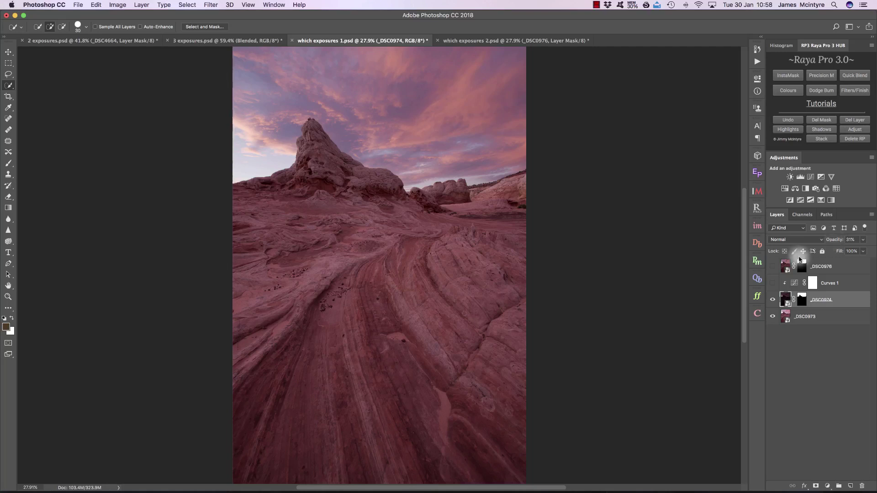
drag(834, 239, 874, 235)
key(Return)
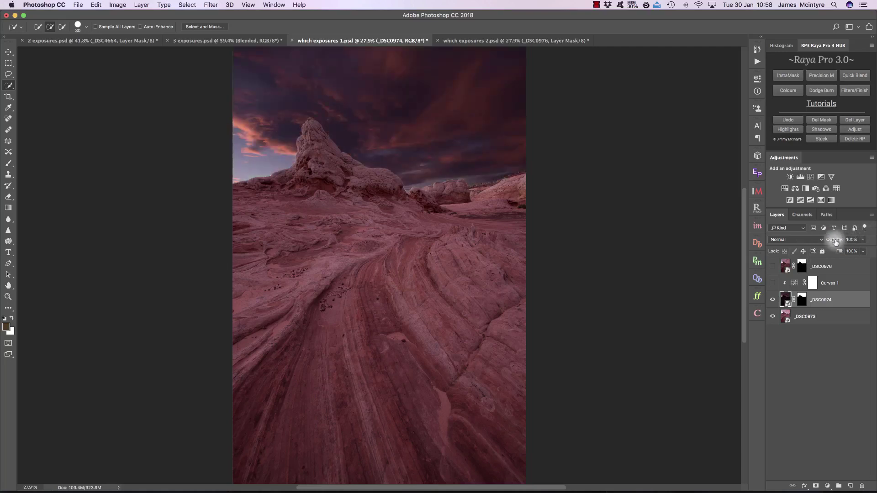